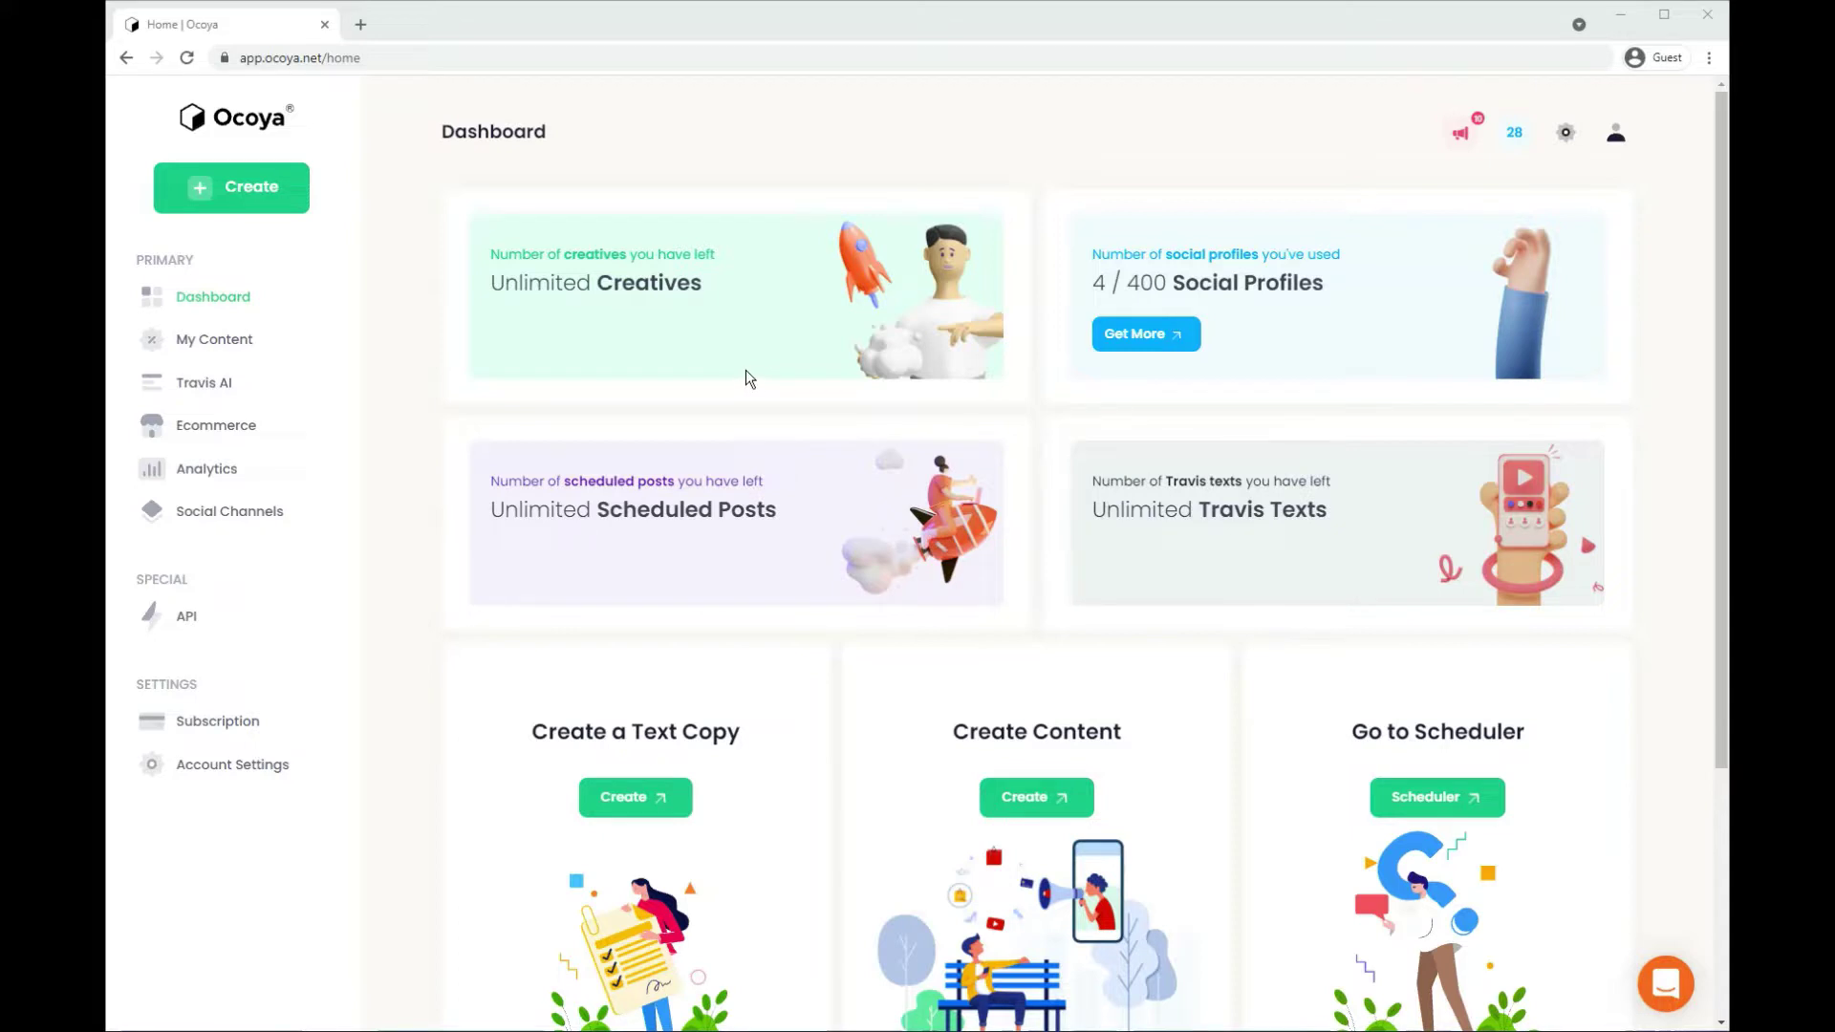
Step: Go to Ecommerce and choose Connect Shopify to reach the Social Channels integrations
{"action": "left_click", "coordinate": [207, 436]}
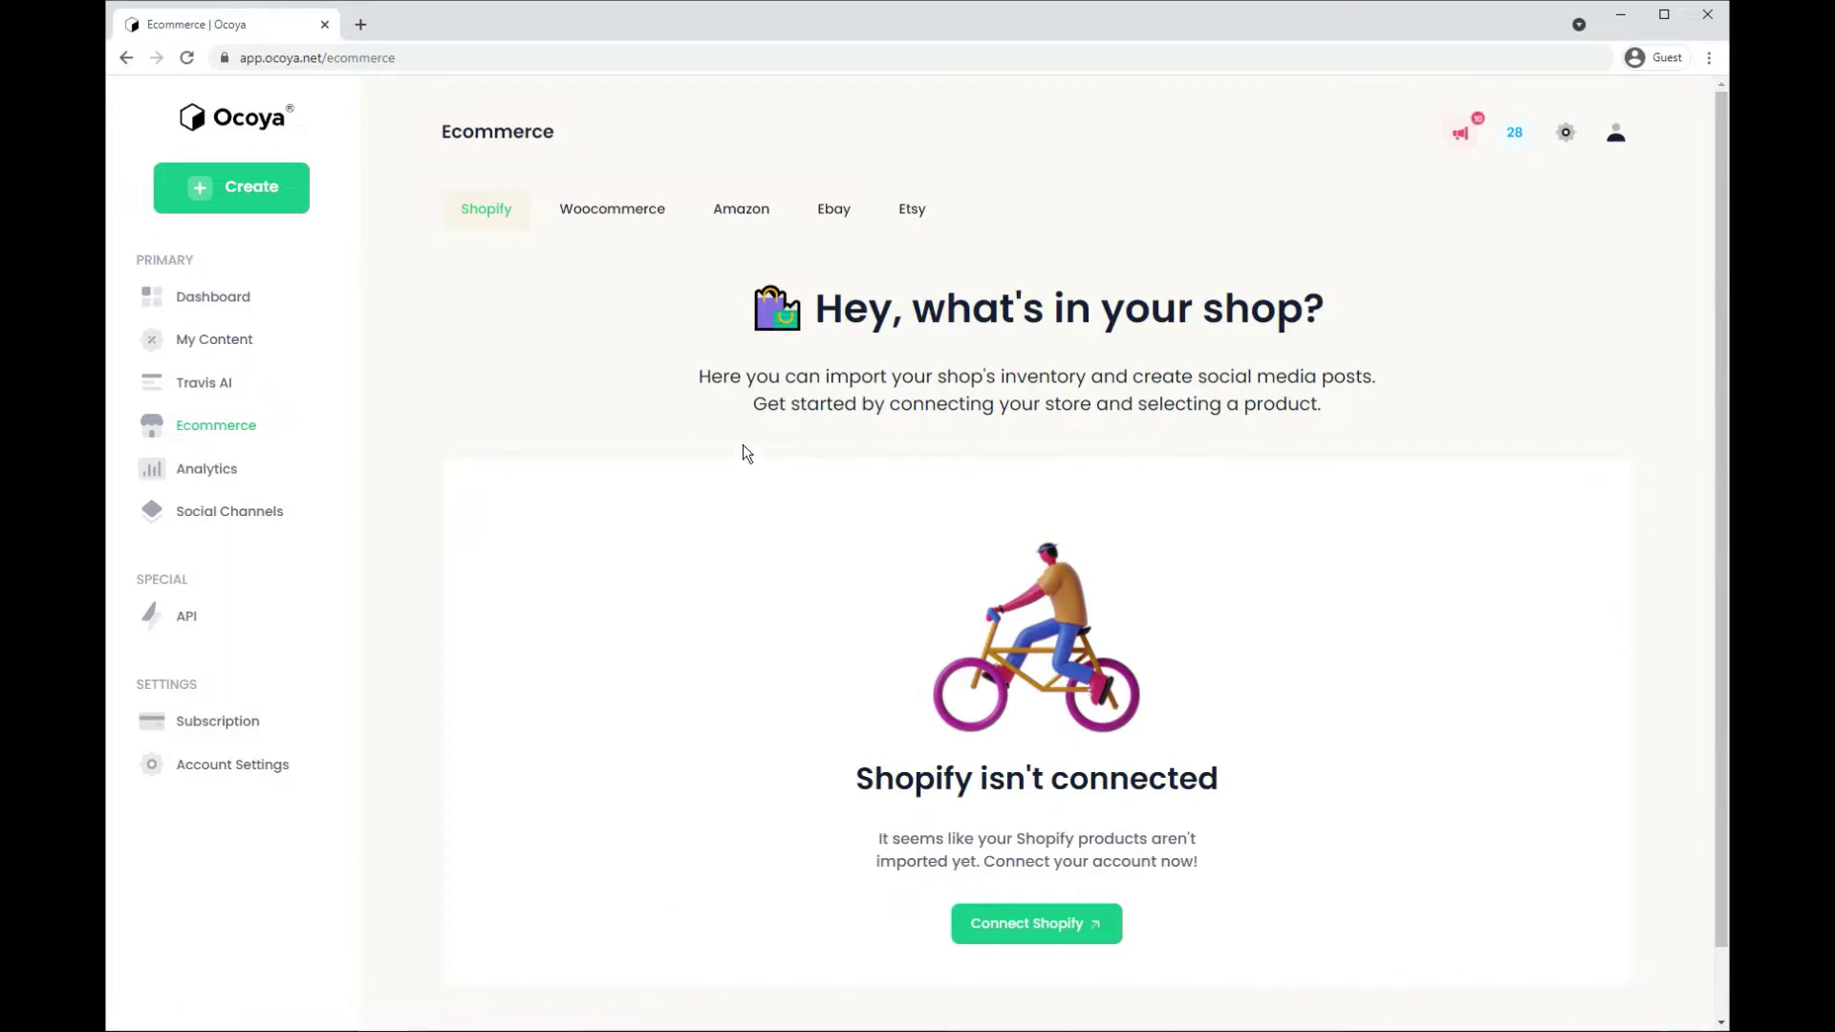
{"action": "left_click", "coordinate": [1029, 935]}
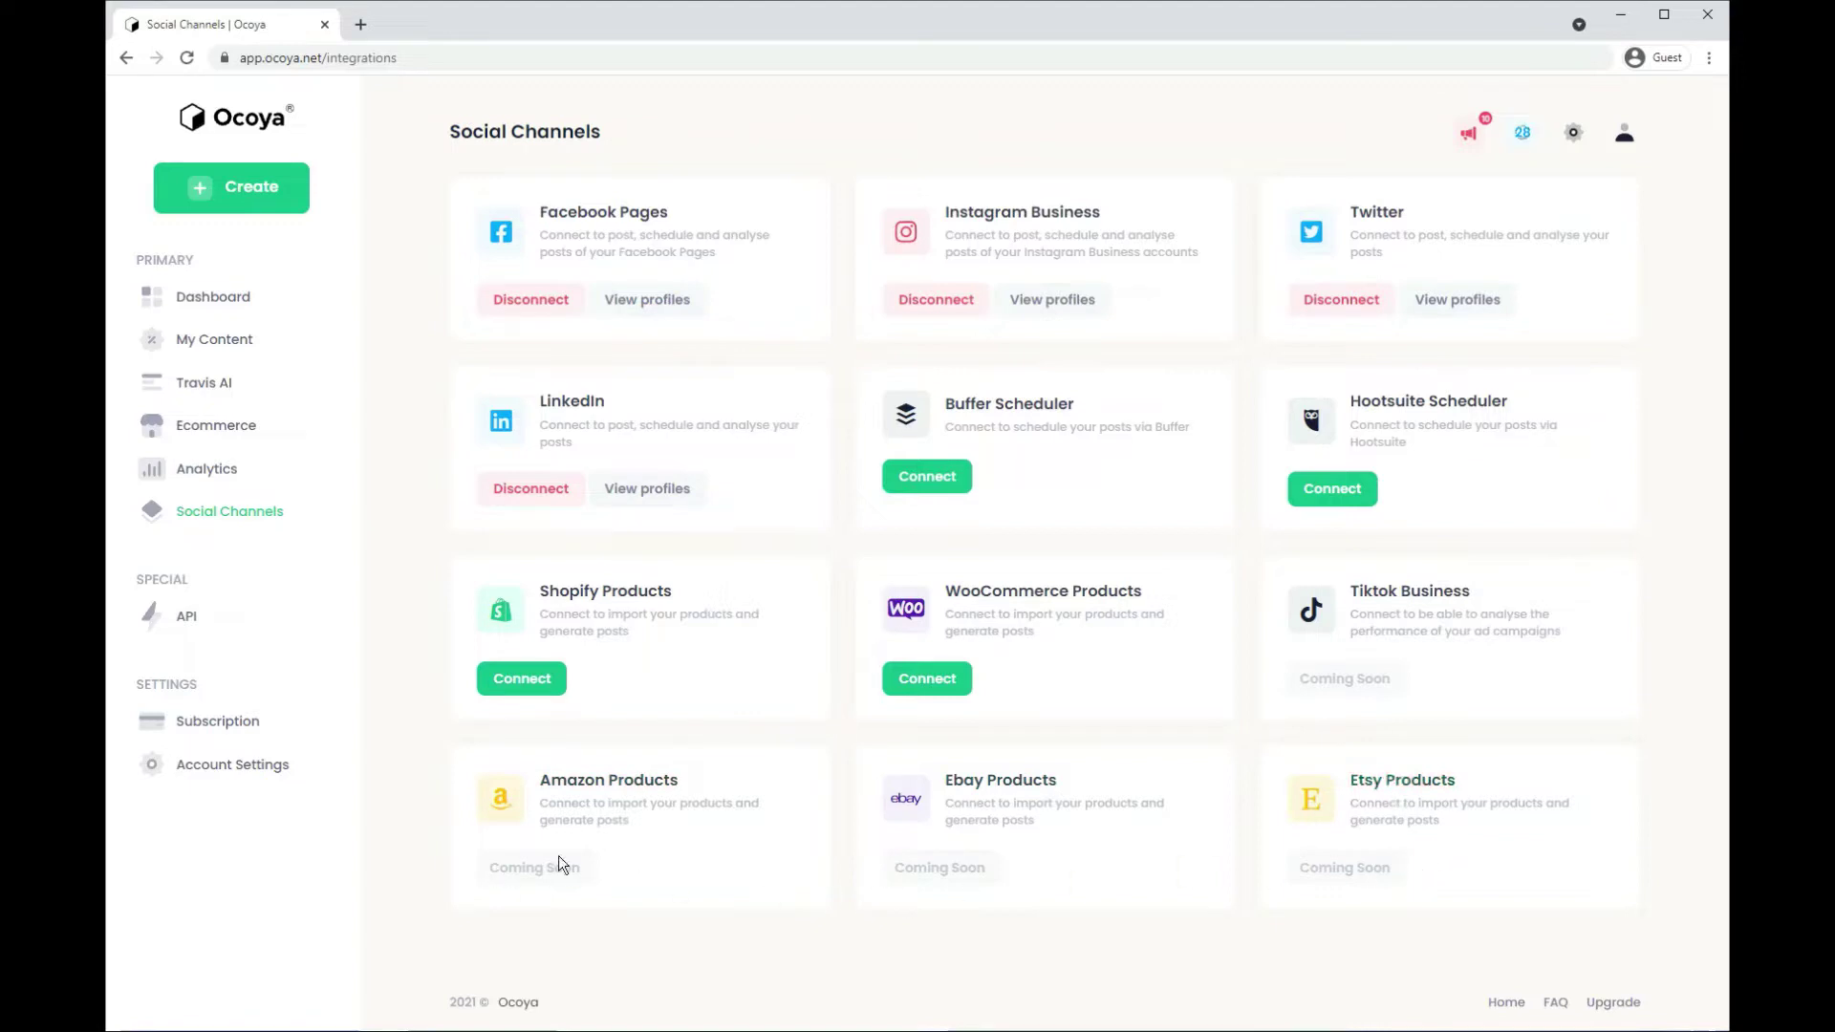
{"action": "left_click", "coordinate": [527, 680]}
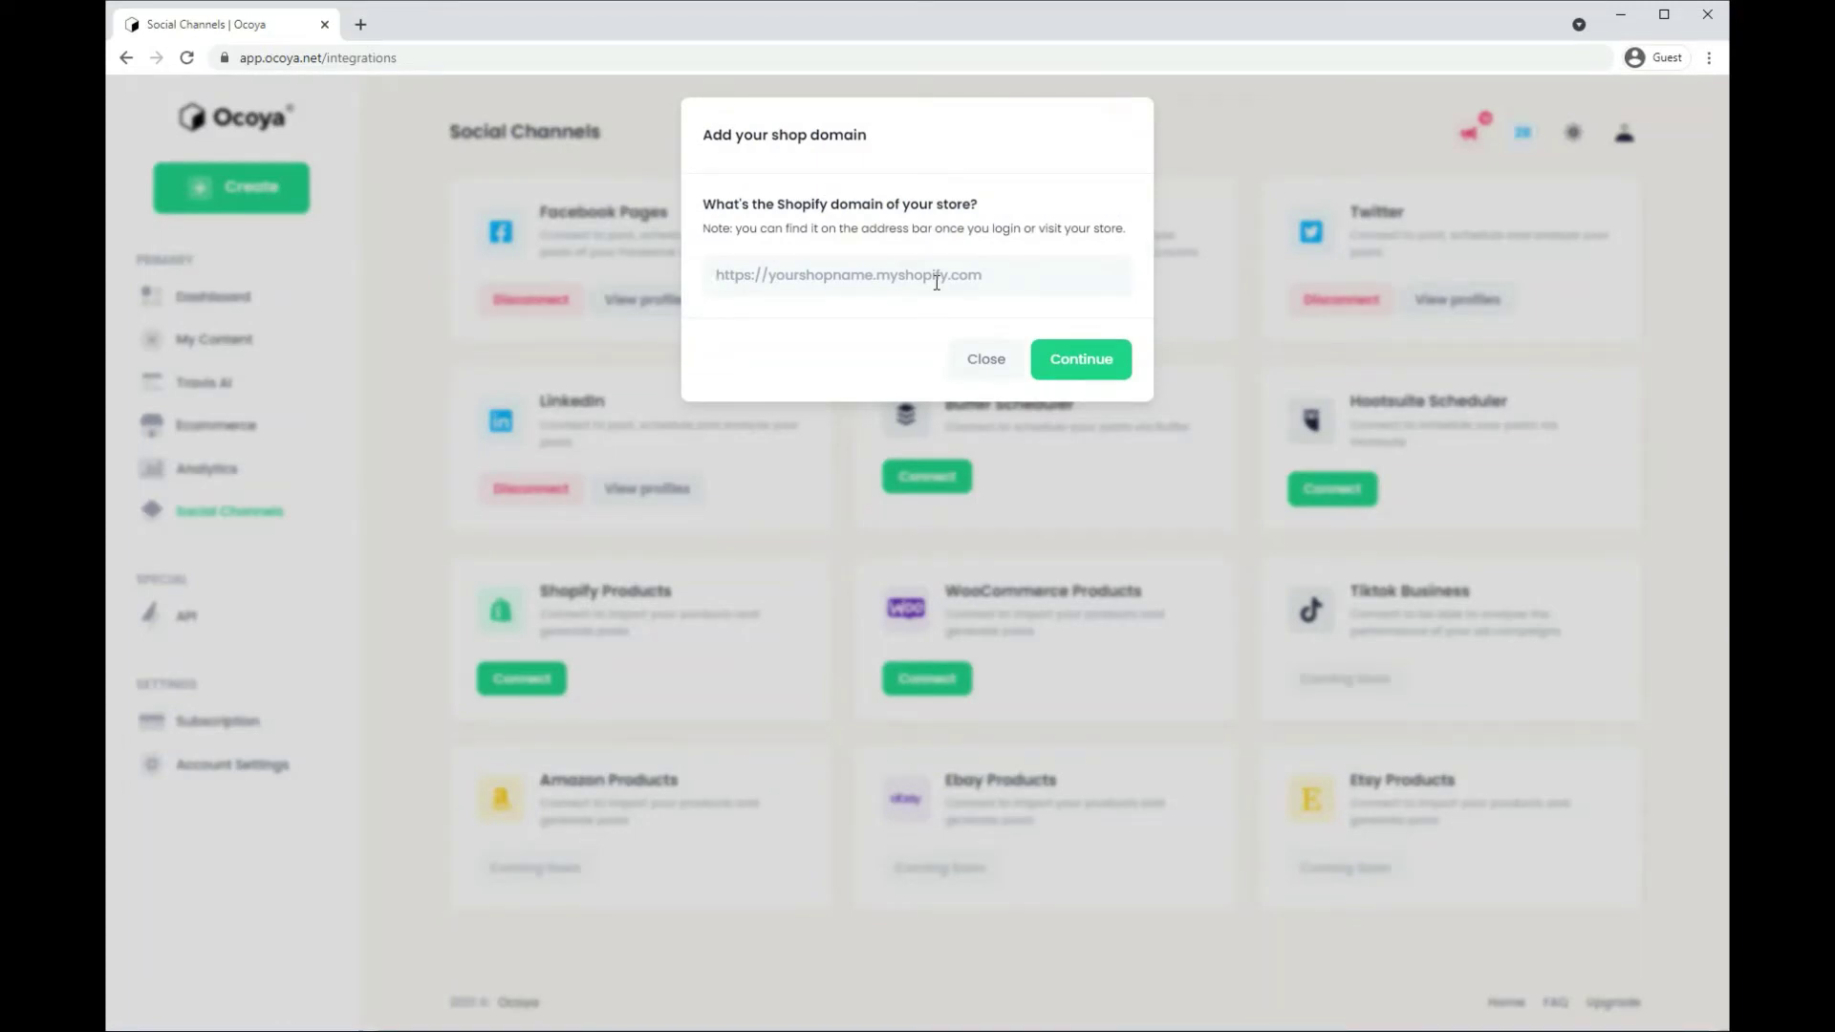
{"action": "type", "text": "https://uk.gymshark.com/"}
{"action": "left_click", "coordinate": [1109, 359]}
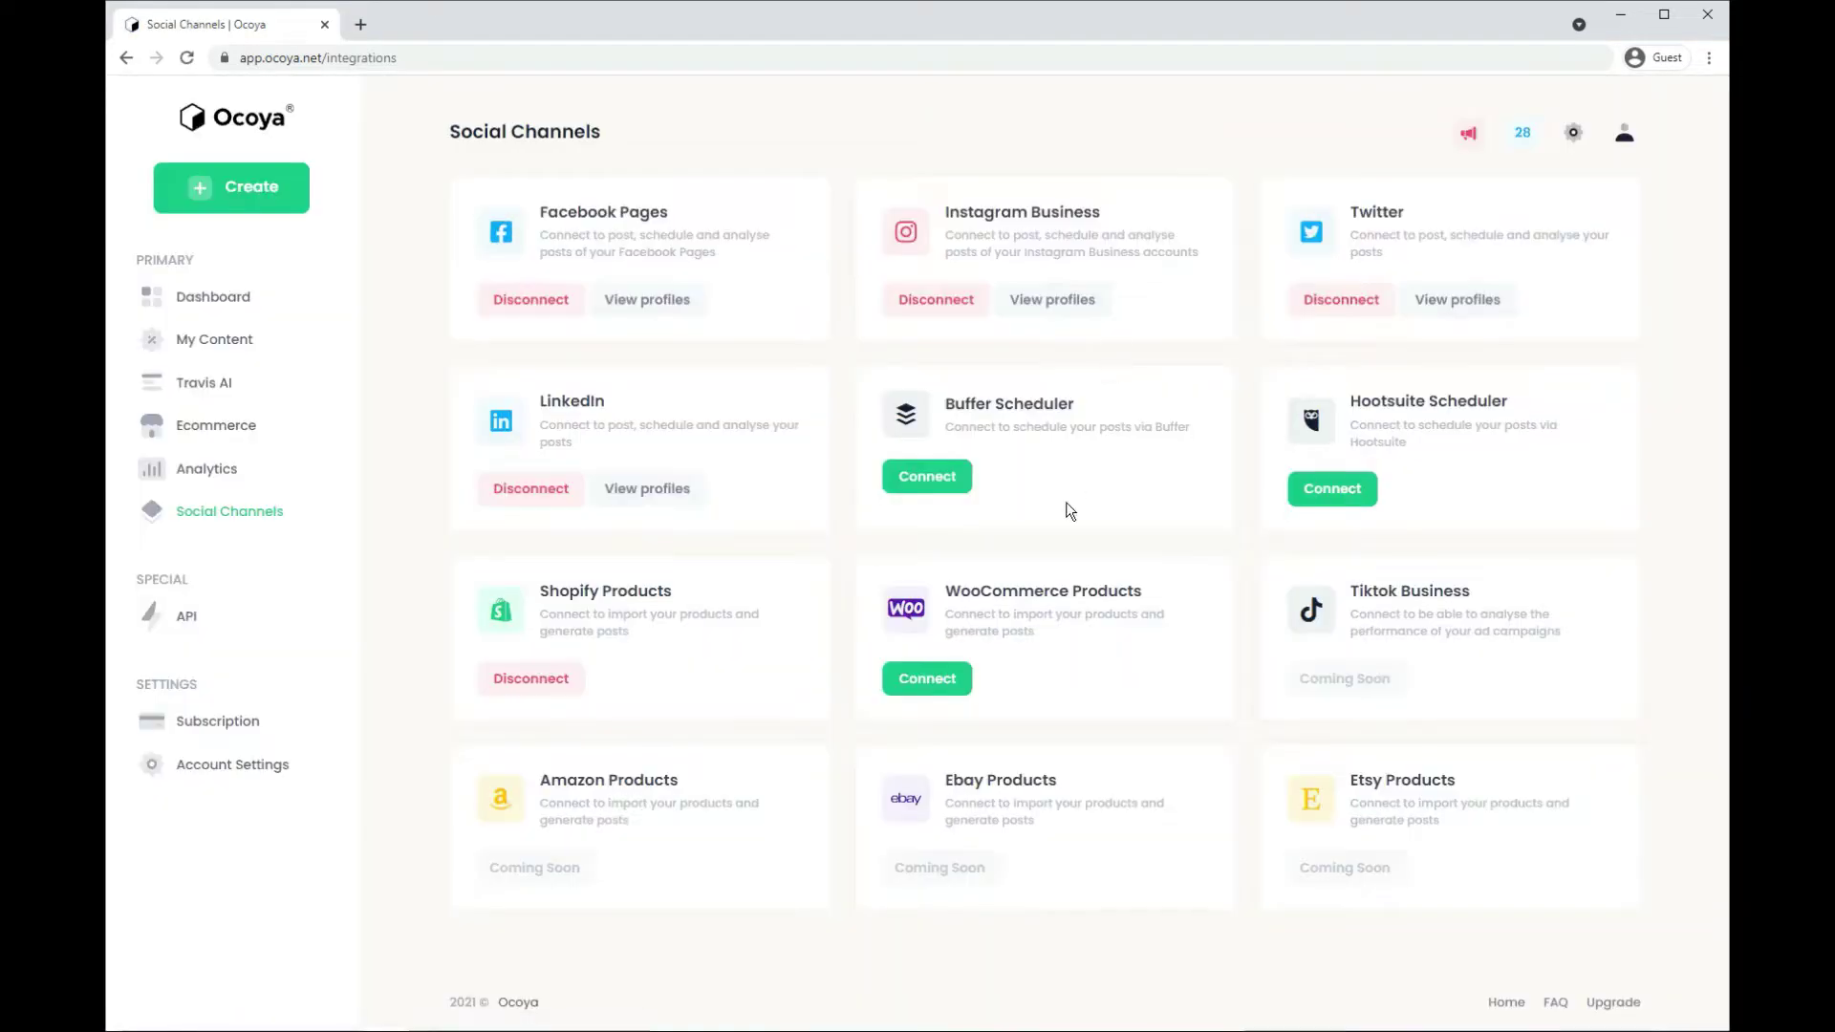
Step: Start linking WooCommerce Products by submitting the gymcinnamon.com shop domain
{"action": "left_click", "coordinate": [944, 681]}
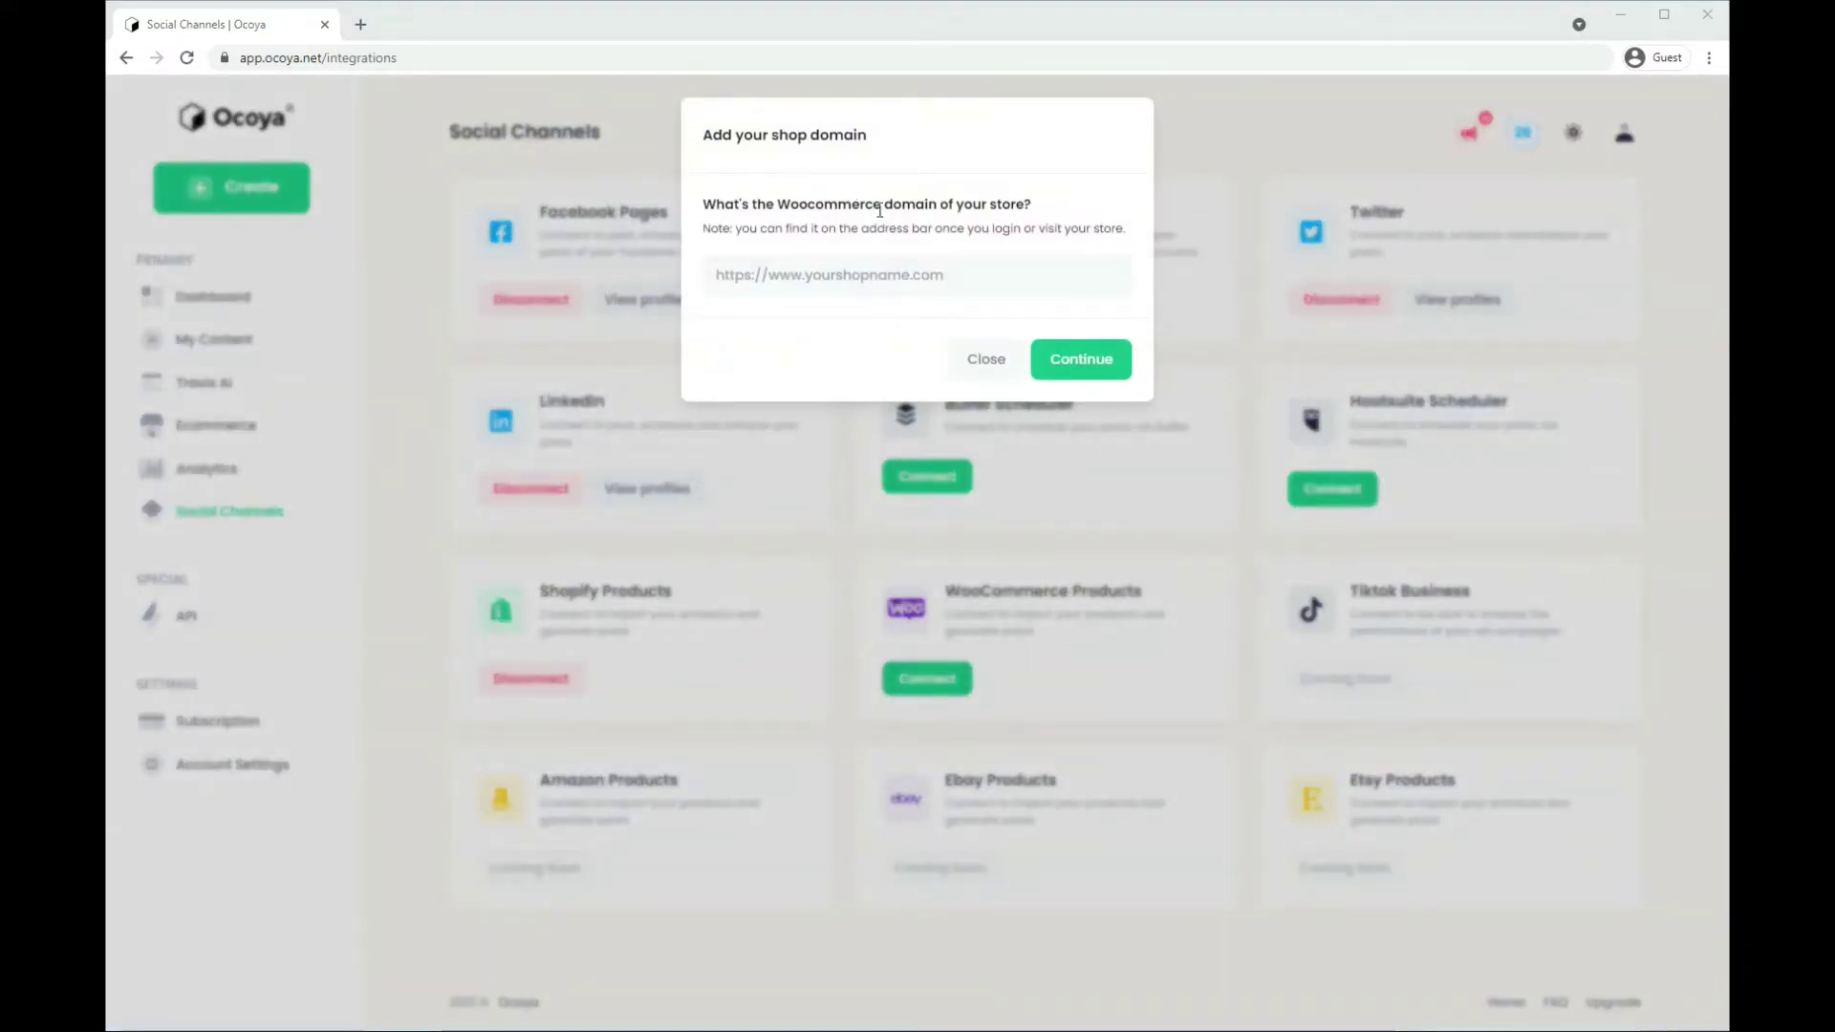
{"action": "left_click", "coordinate": [904, 272]}
{"action": "type", "text": "https://gymcinnamon.com/"}
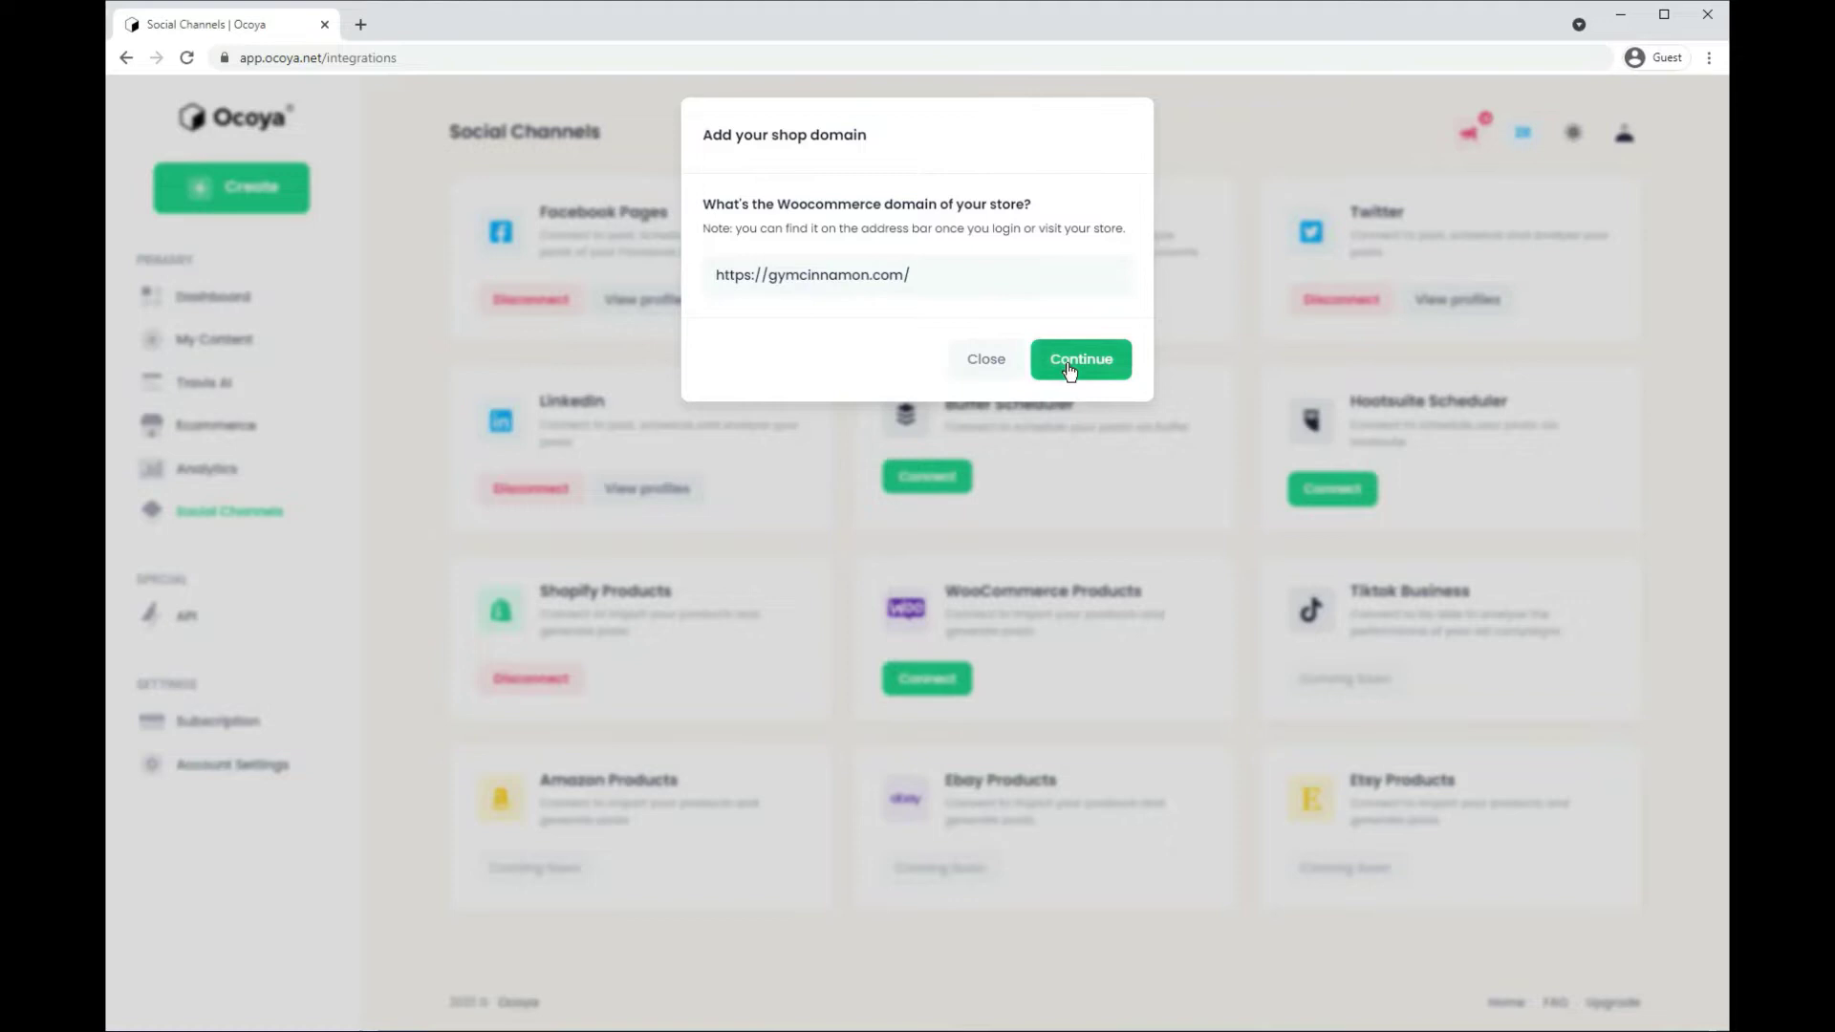
{"action": "left_click", "coordinate": [1068, 370]}
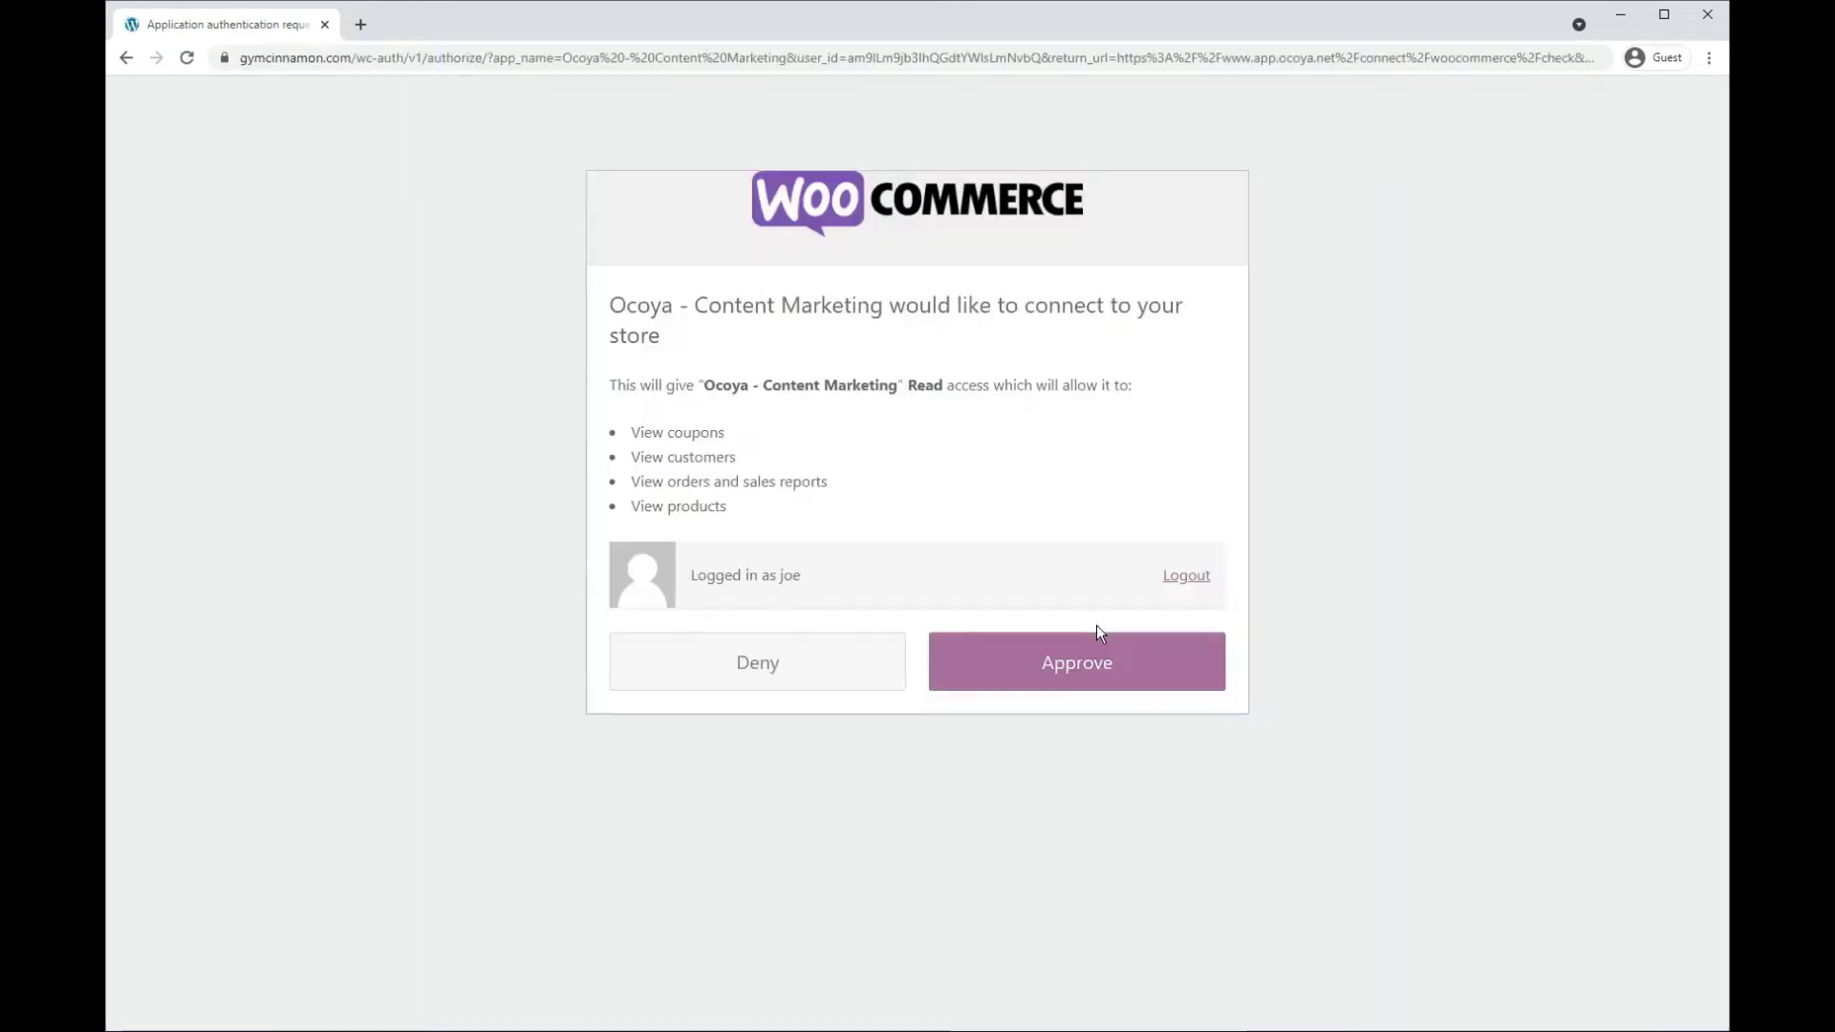
Step: Approve Ocoya's read access on the WooCommerce authorization page
{"action": "left_click", "coordinate": [1074, 679]}
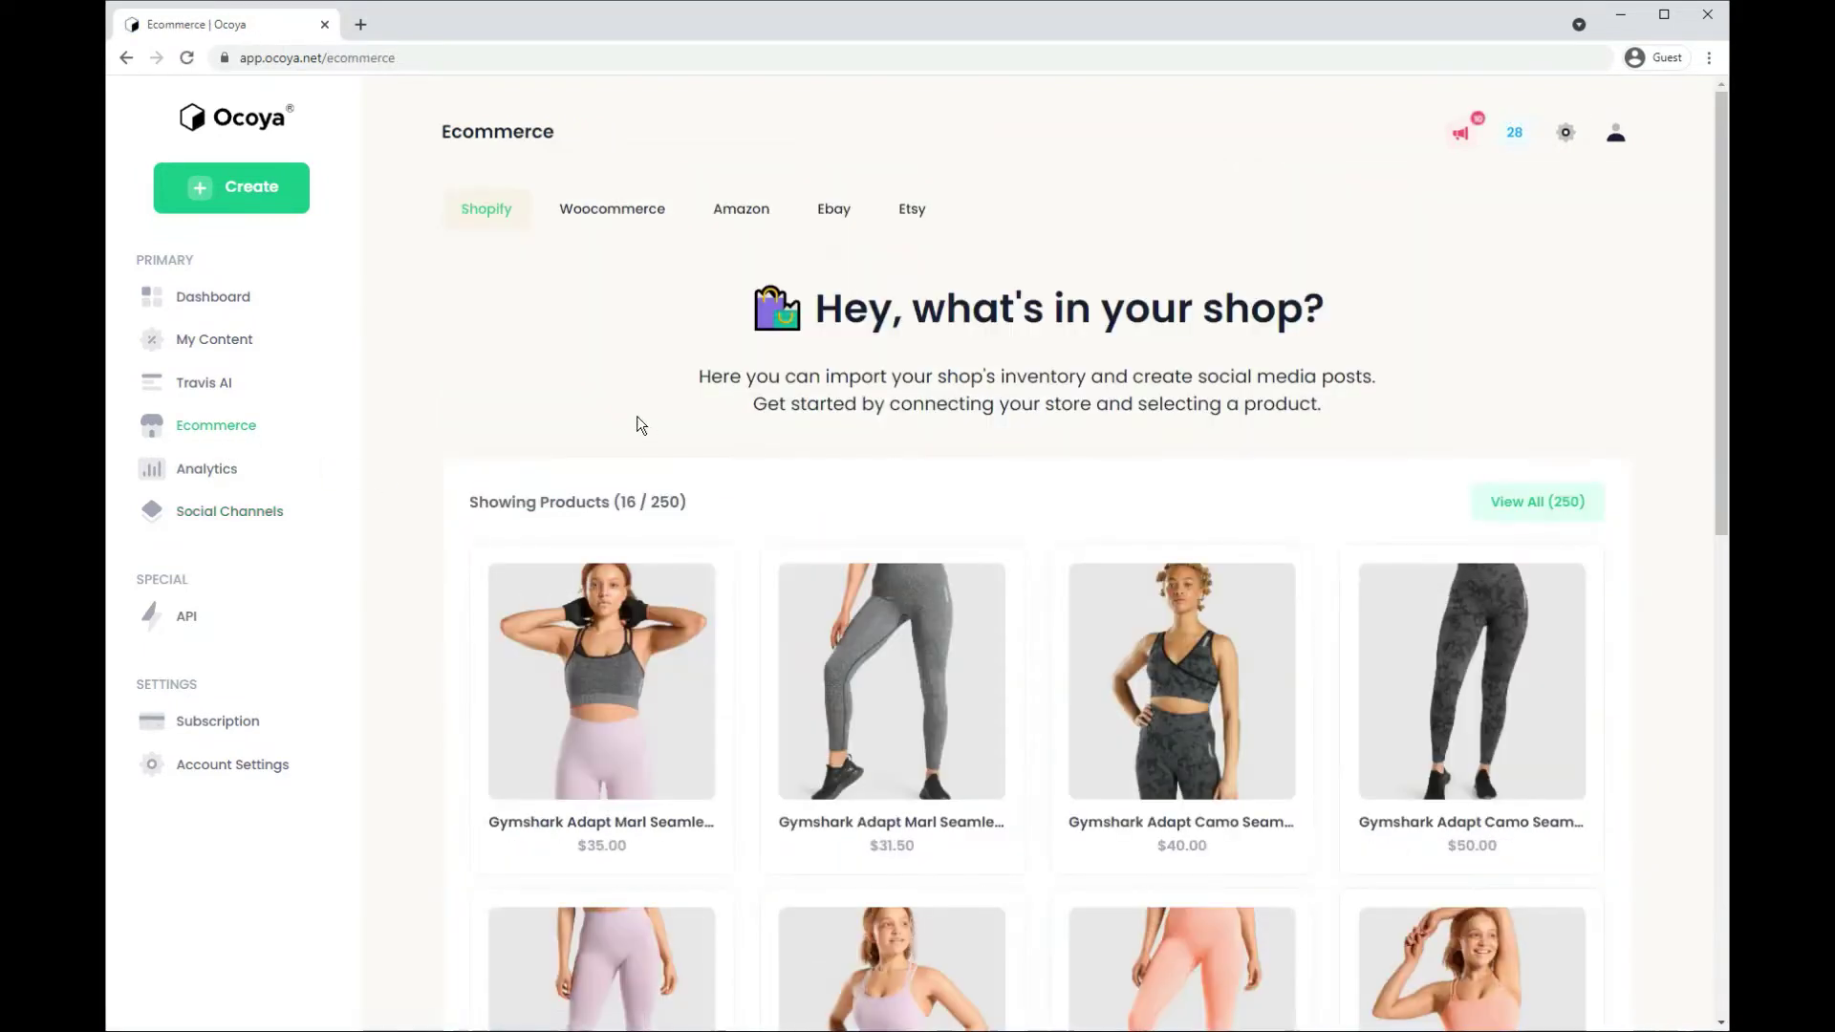
Step: Browse the WooCommerce products, then return to the 250-item Shopify catalogue
{"action": "scroll", "coordinate": [636, 412], "scroll_direction": "down", "scroll_amount": 7}
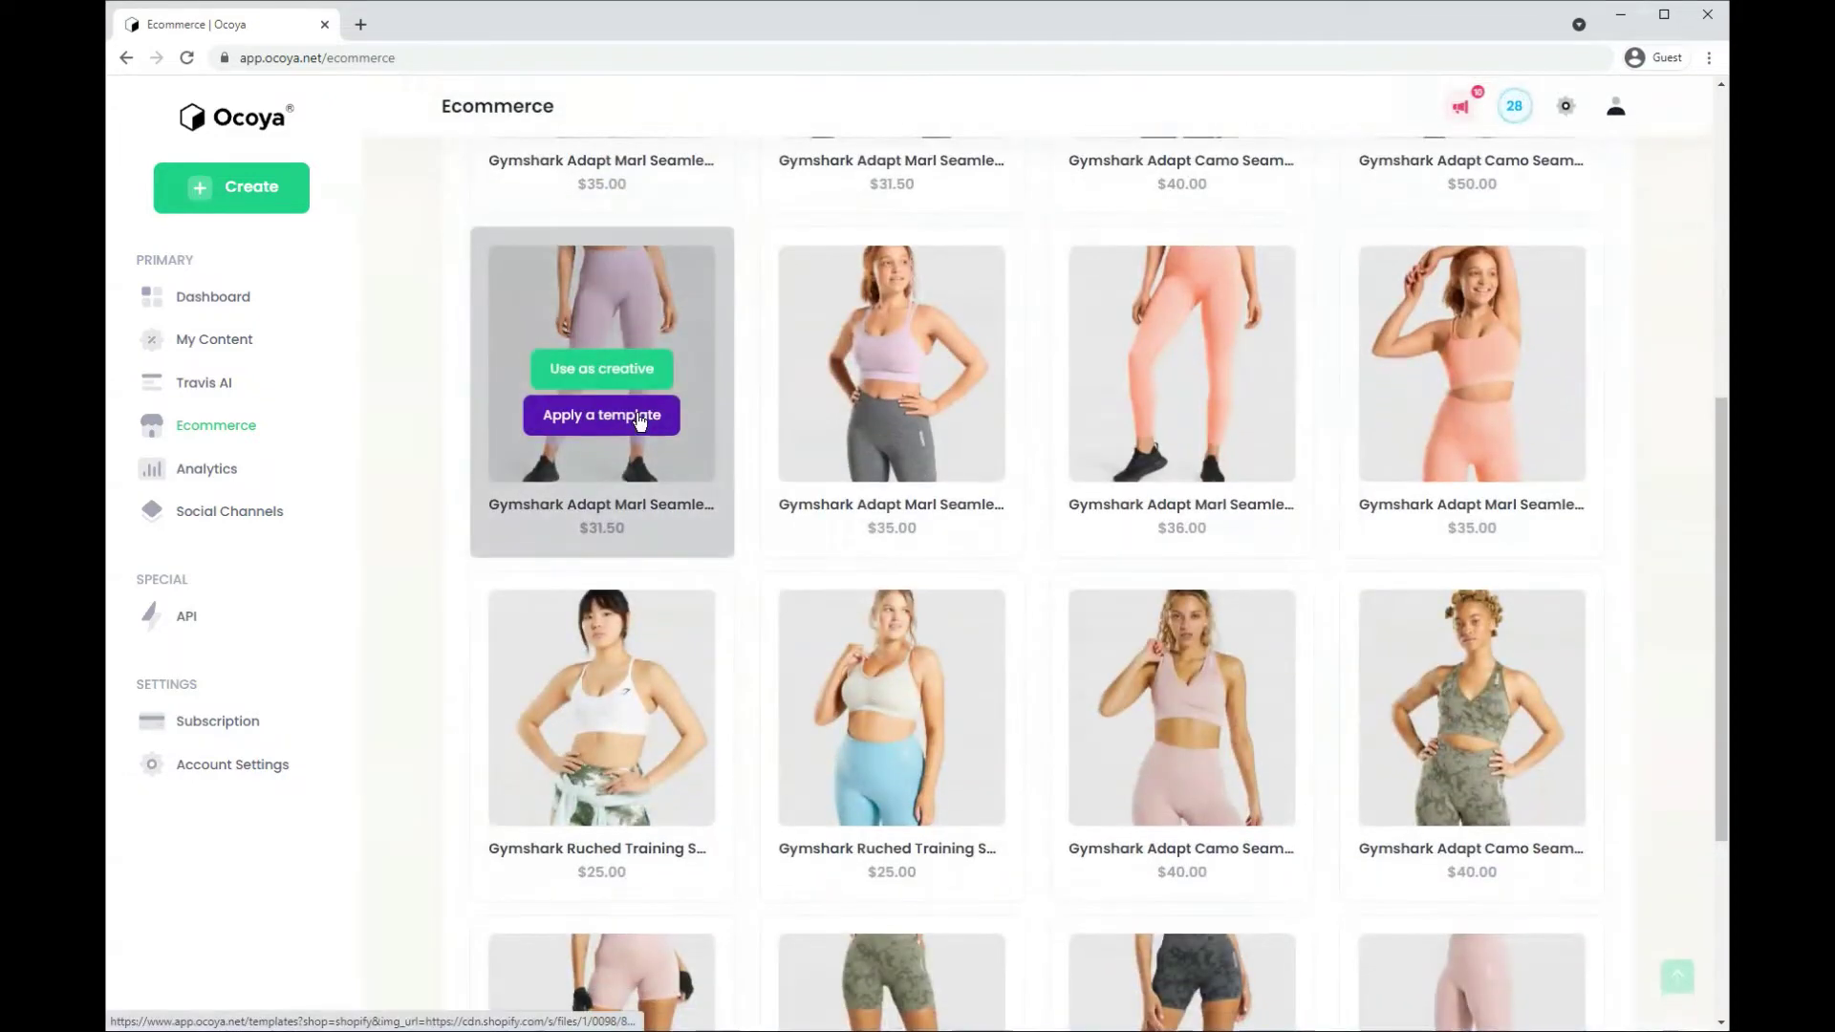
{"action": "scroll", "coordinate": [638, 421], "scroll_direction": "up", "scroll_amount": 7}
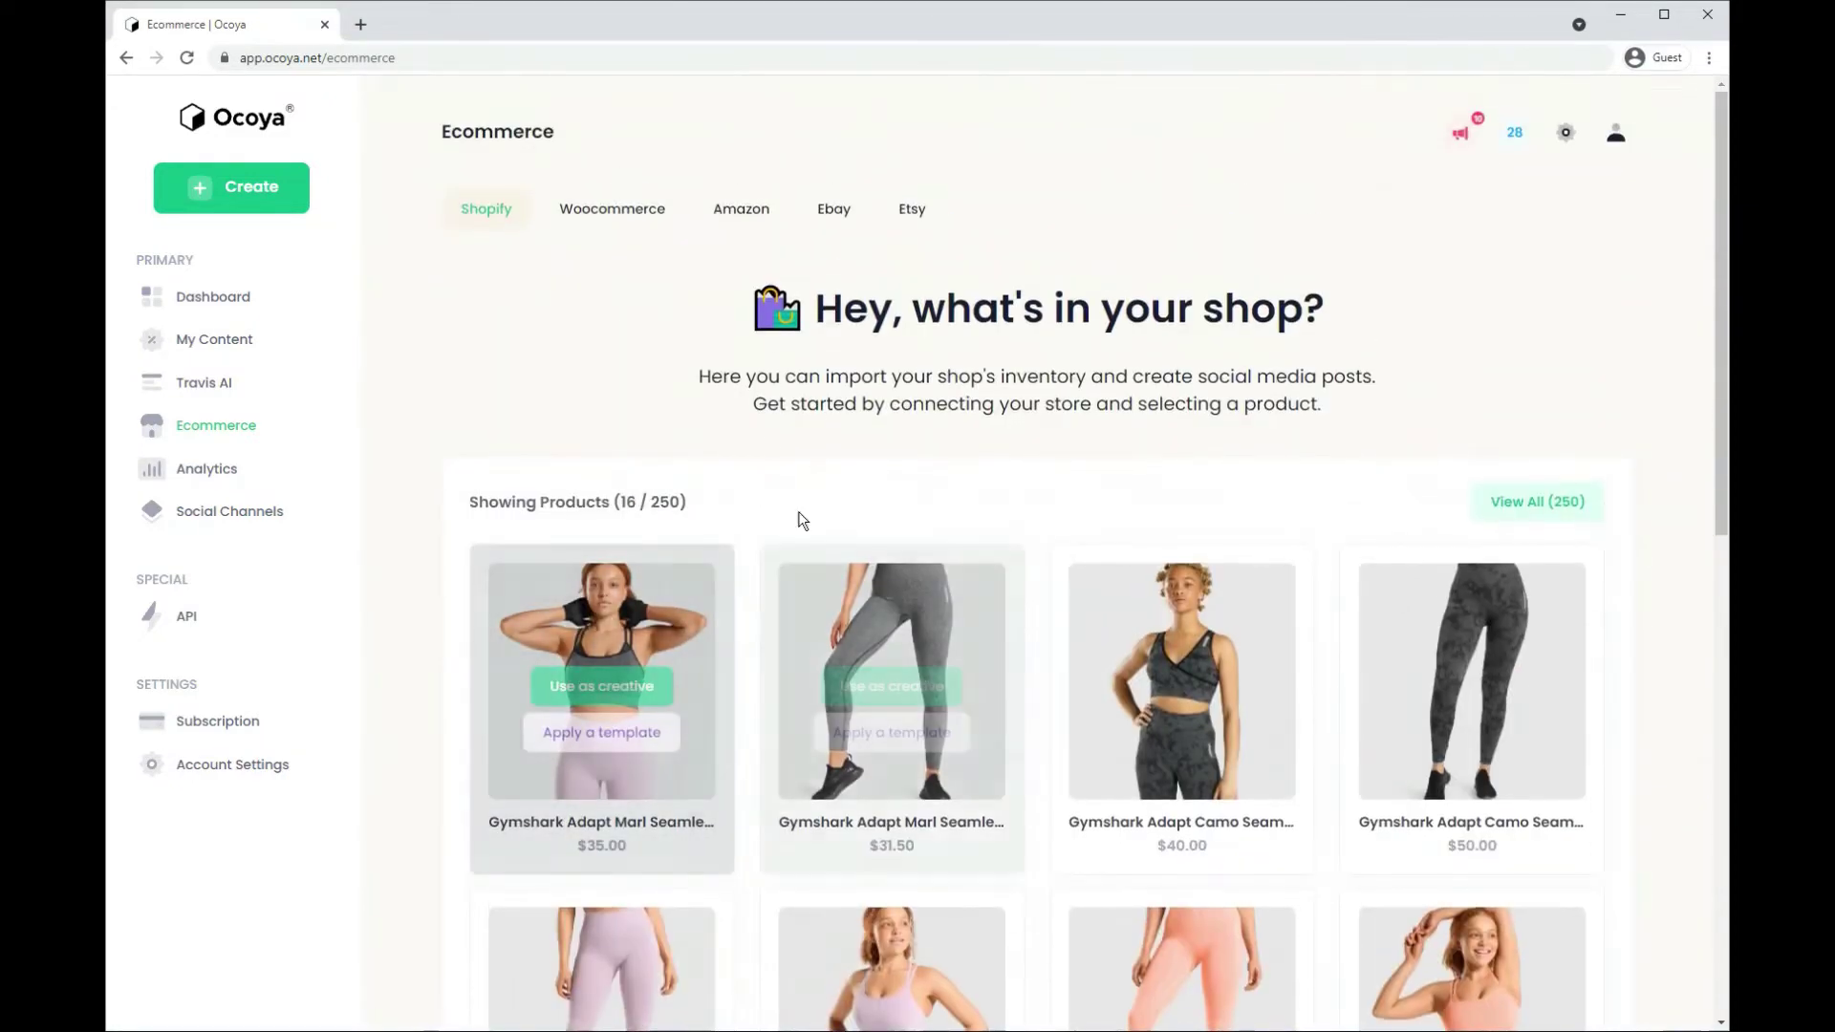
{"action": "left_click", "coordinate": [647, 216]}
{"action": "scroll", "coordinate": [622, 492], "scroll_direction": "down", "scroll_amount": 5}
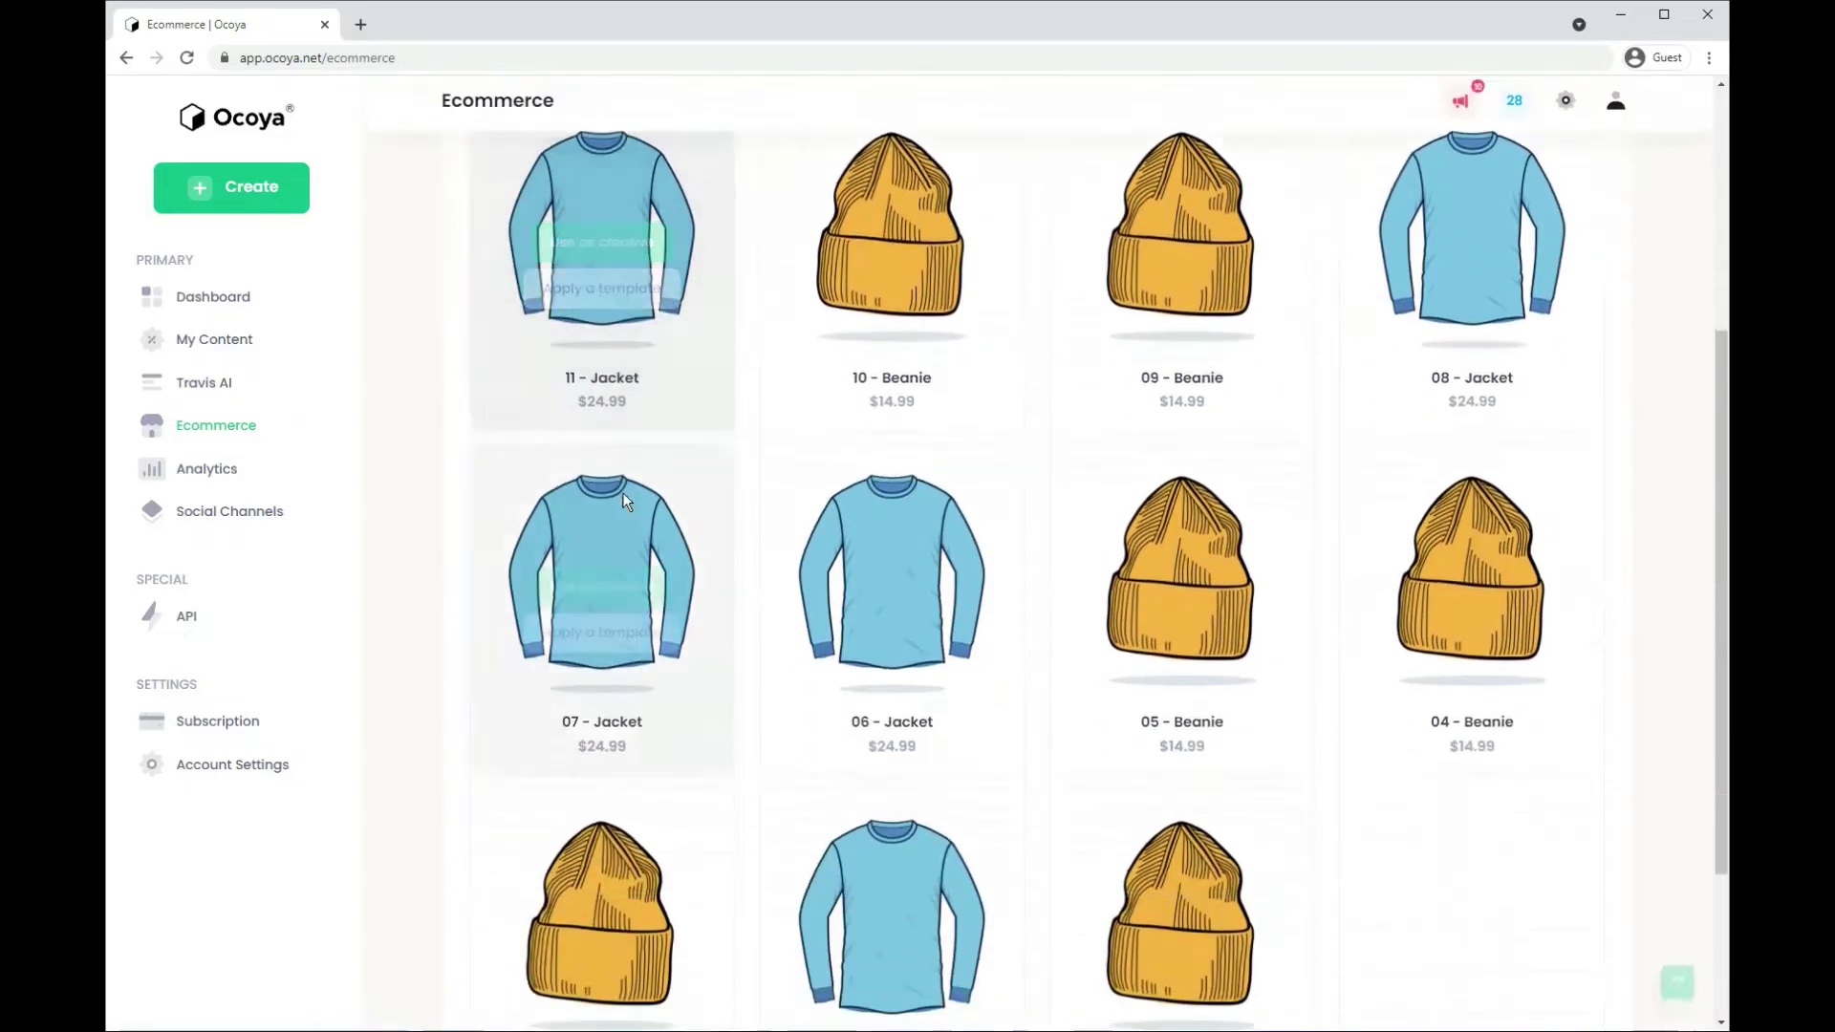
{"action": "scroll", "coordinate": [622, 491], "scroll_direction": "up", "scroll_amount": 5}
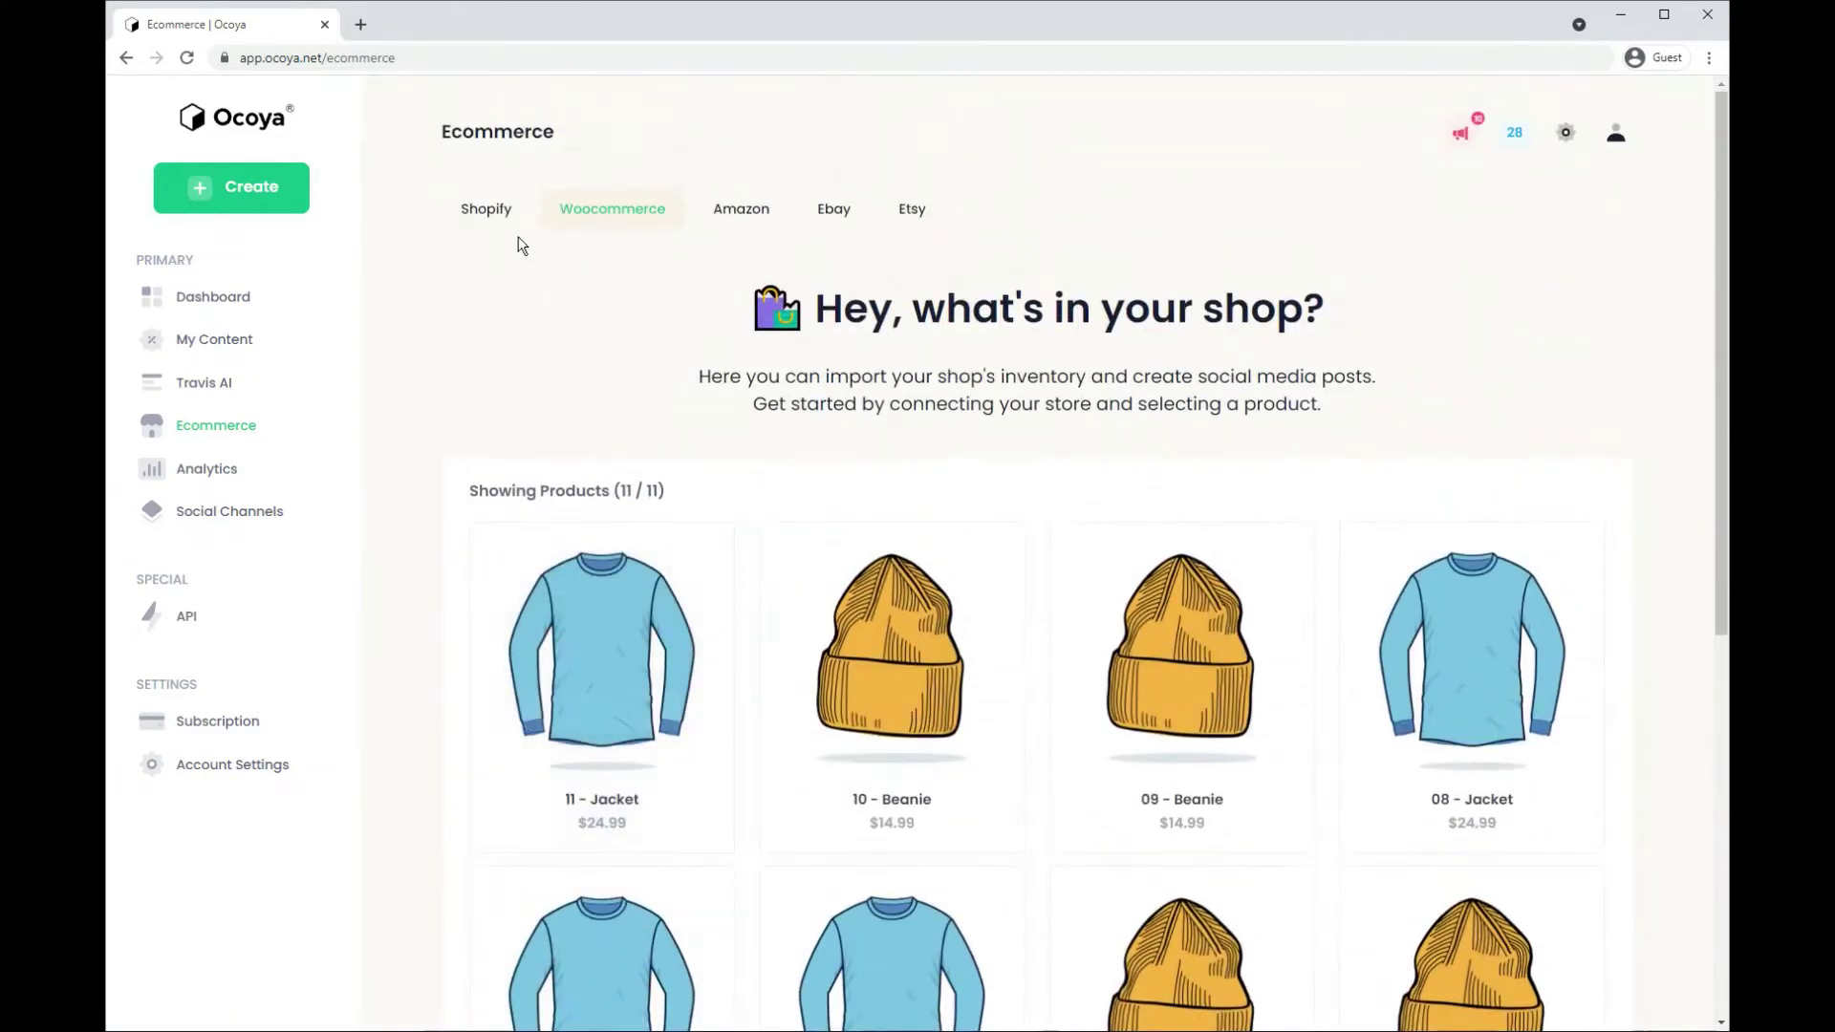
{"action": "left_click", "coordinate": [492, 206]}
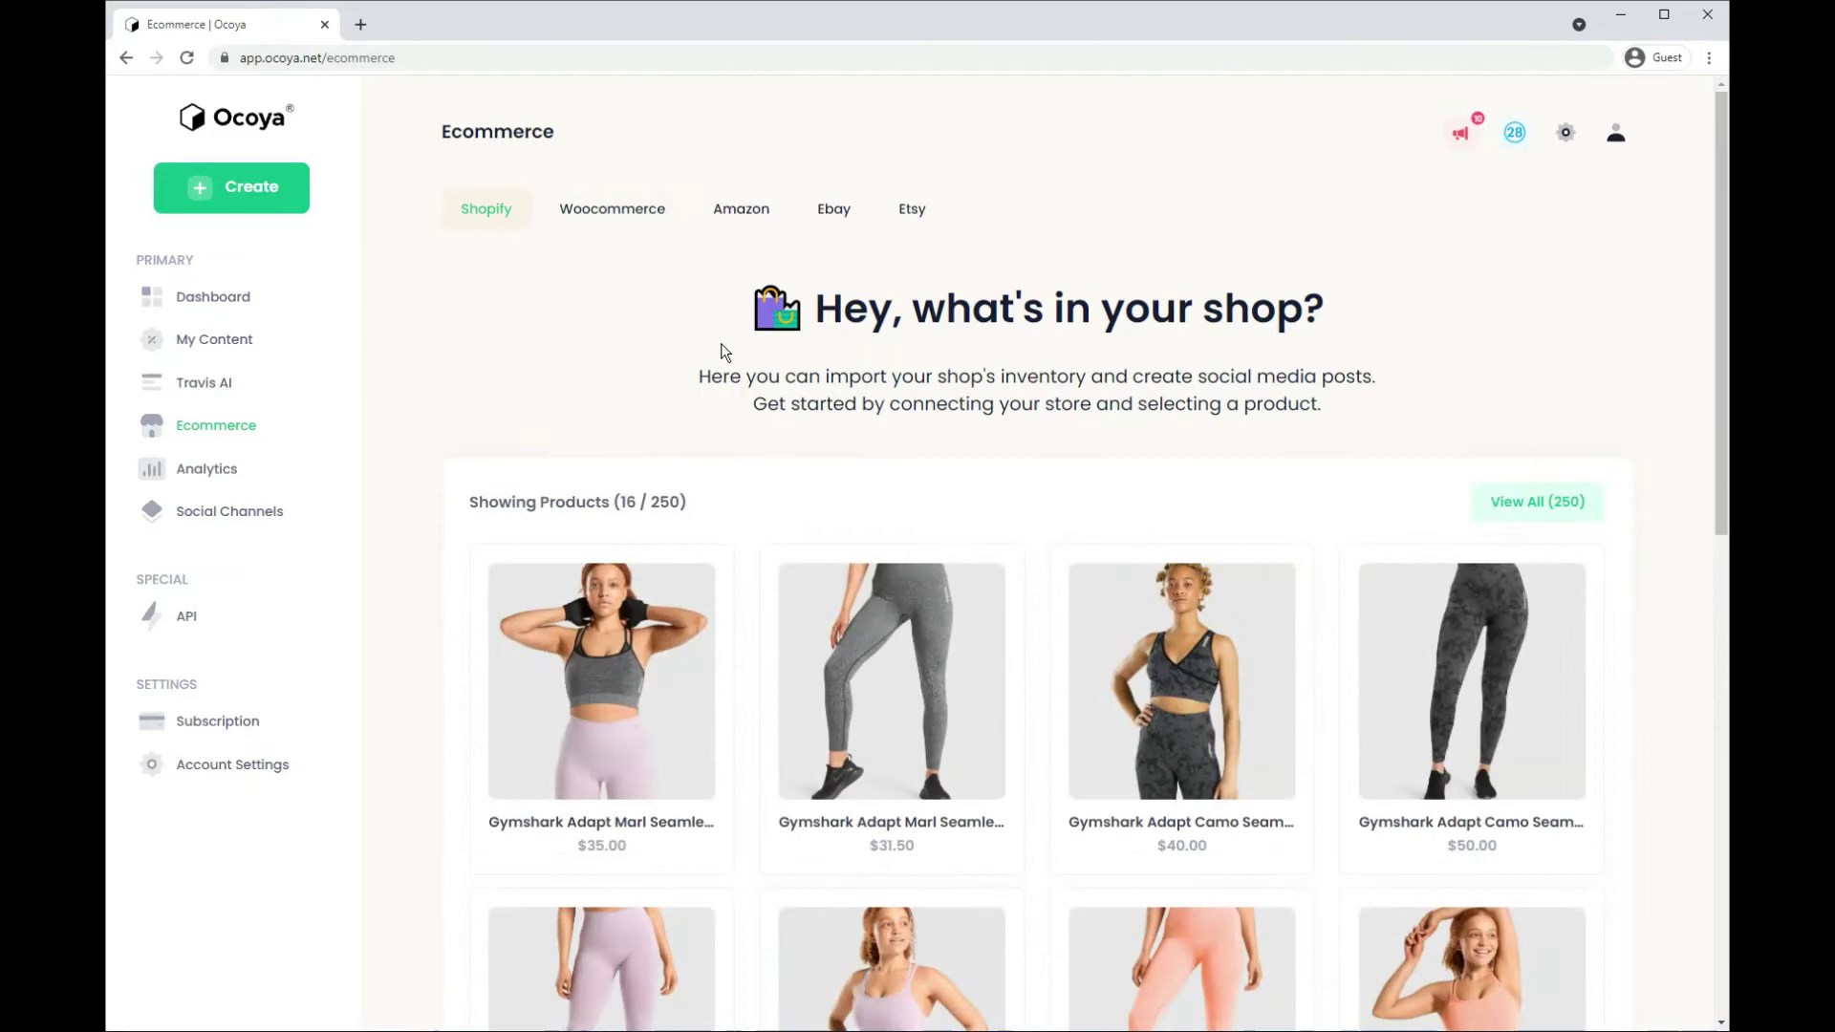
{"action": "mouse_move", "coordinate": [915, 568]}
{"action": "scroll", "coordinate": [908, 583], "scroll_direction": "down", "scroll_amount": 1}
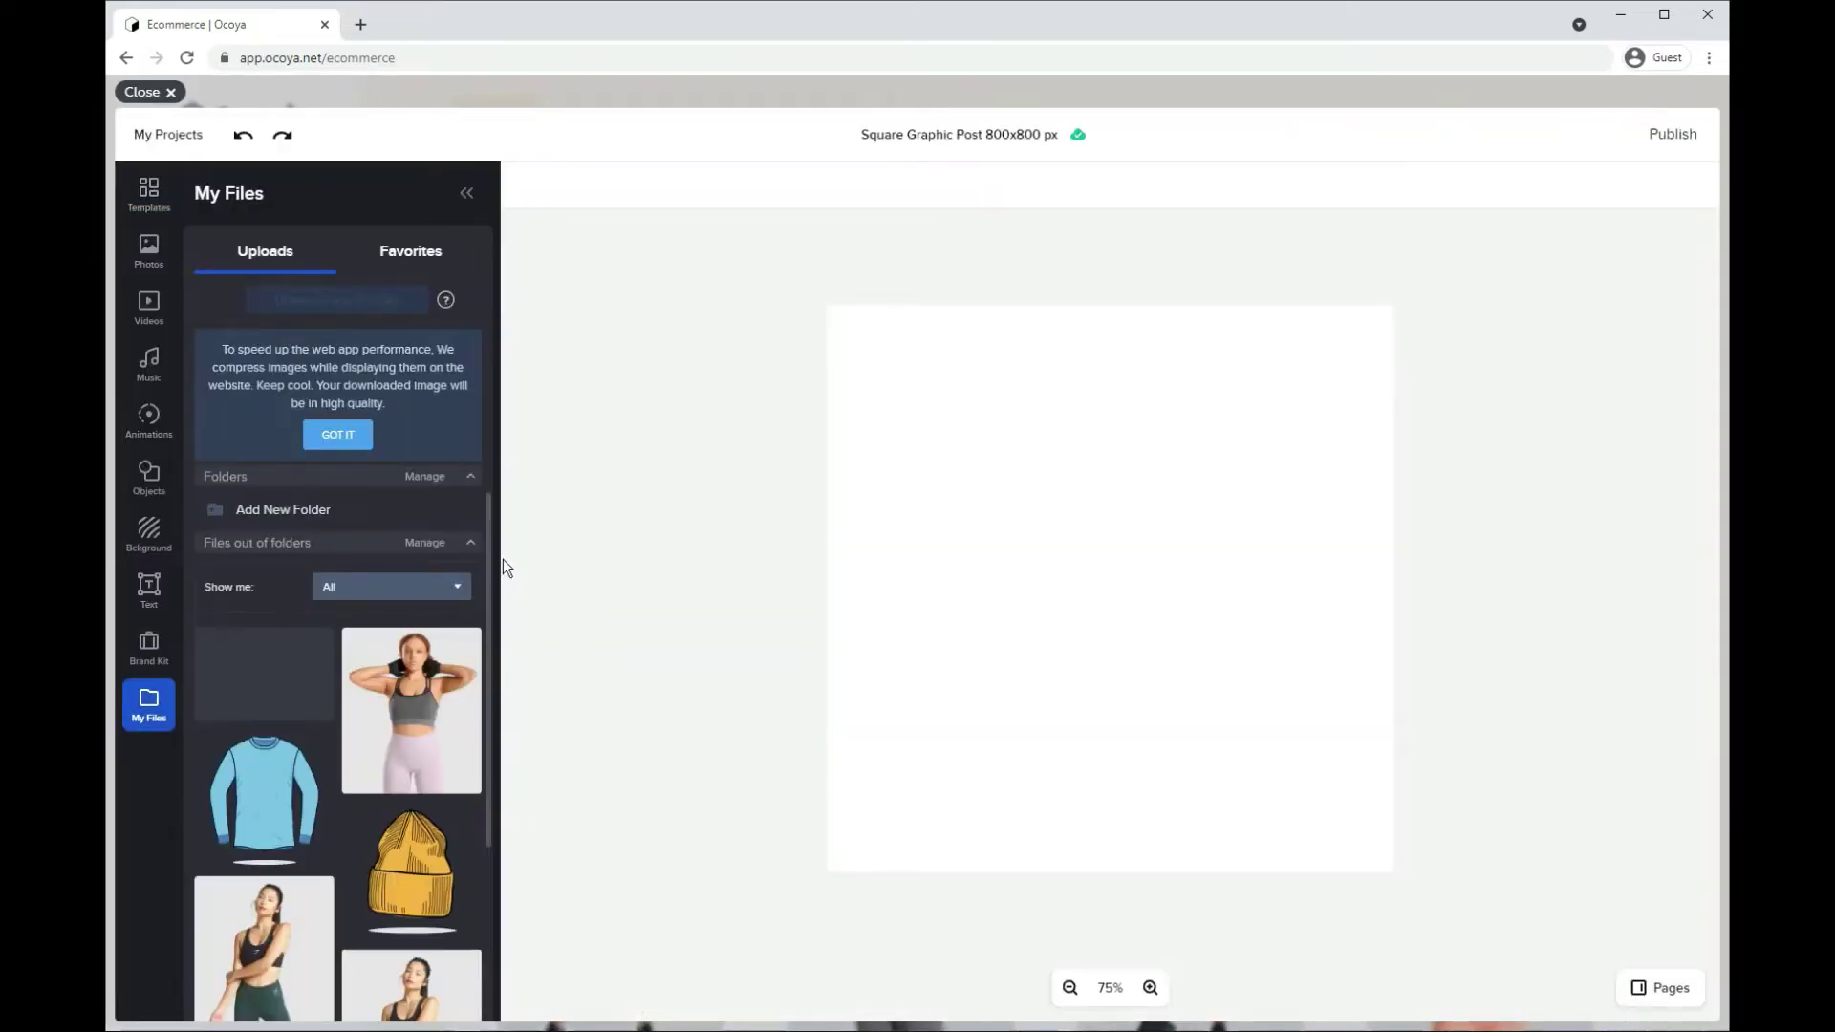
Step: Add the grey leggings photo to the blank 800x800 square canvas
{"action": "scroll", "coordinate": [455, 551], "scroll_direction": "down", "scroll_amount": 1}
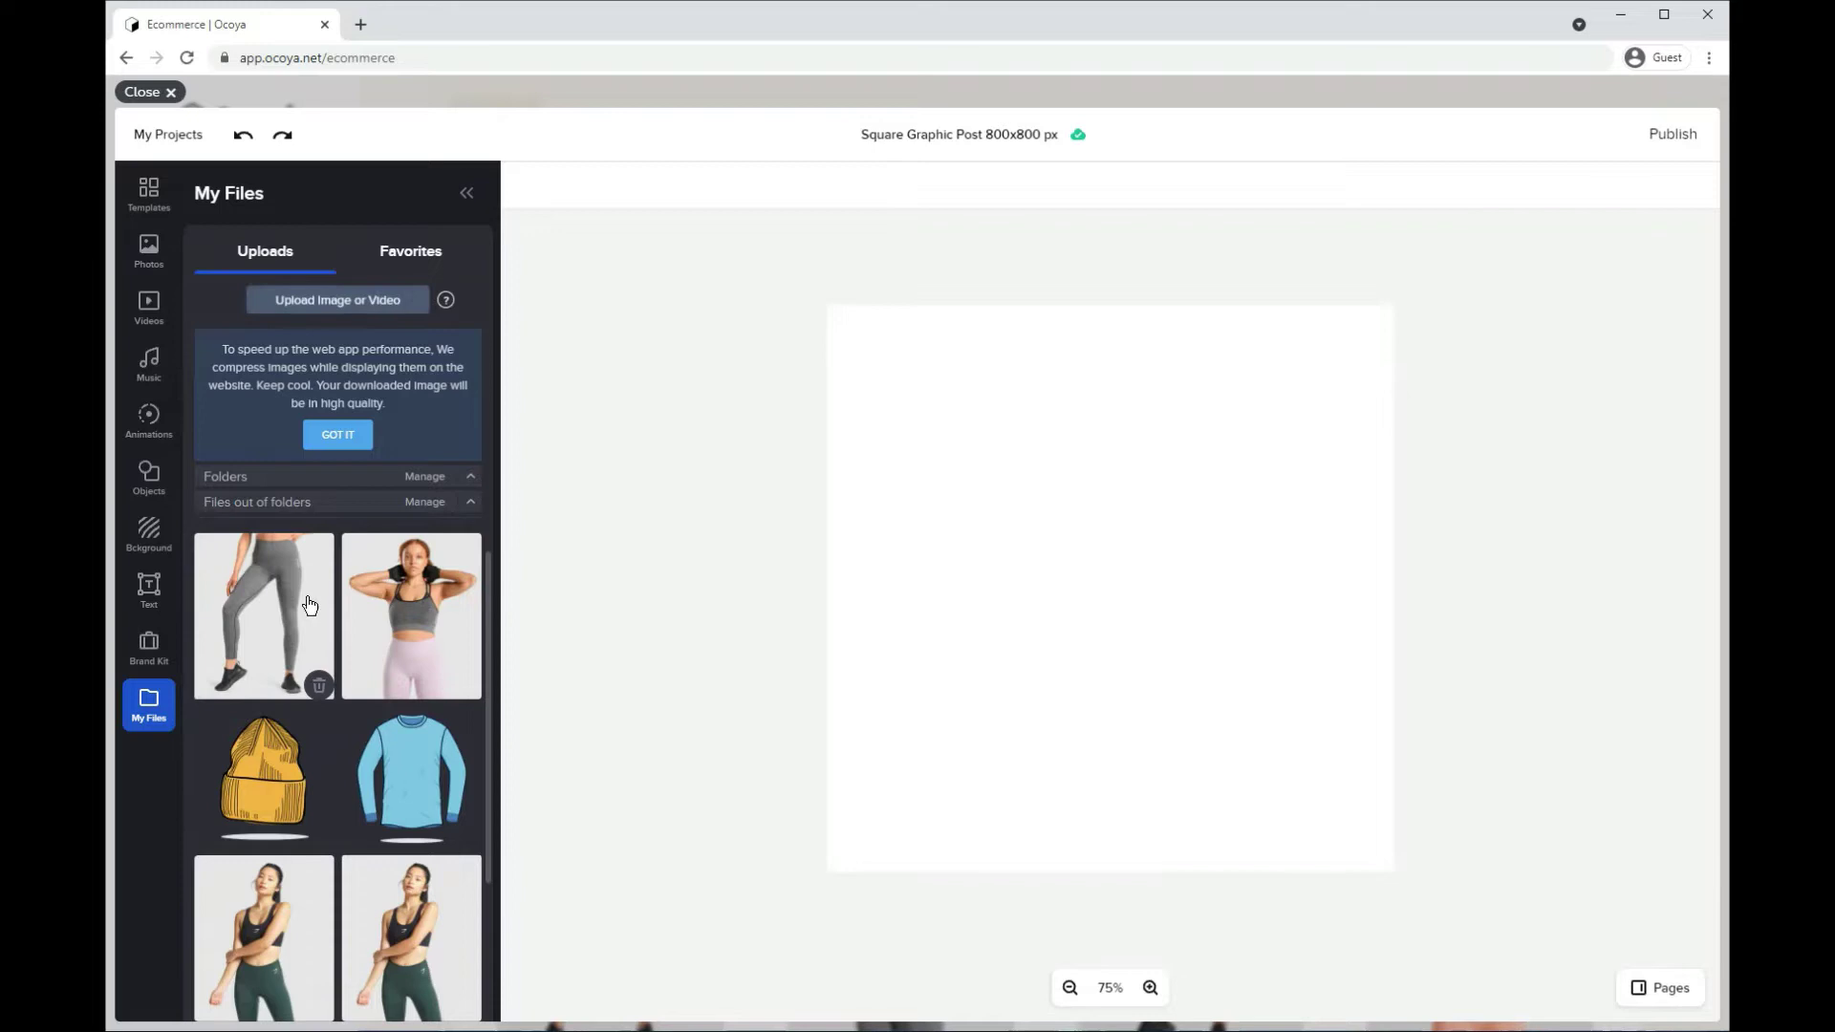
{"action": "left_click", "coordinate": [281, 584]}
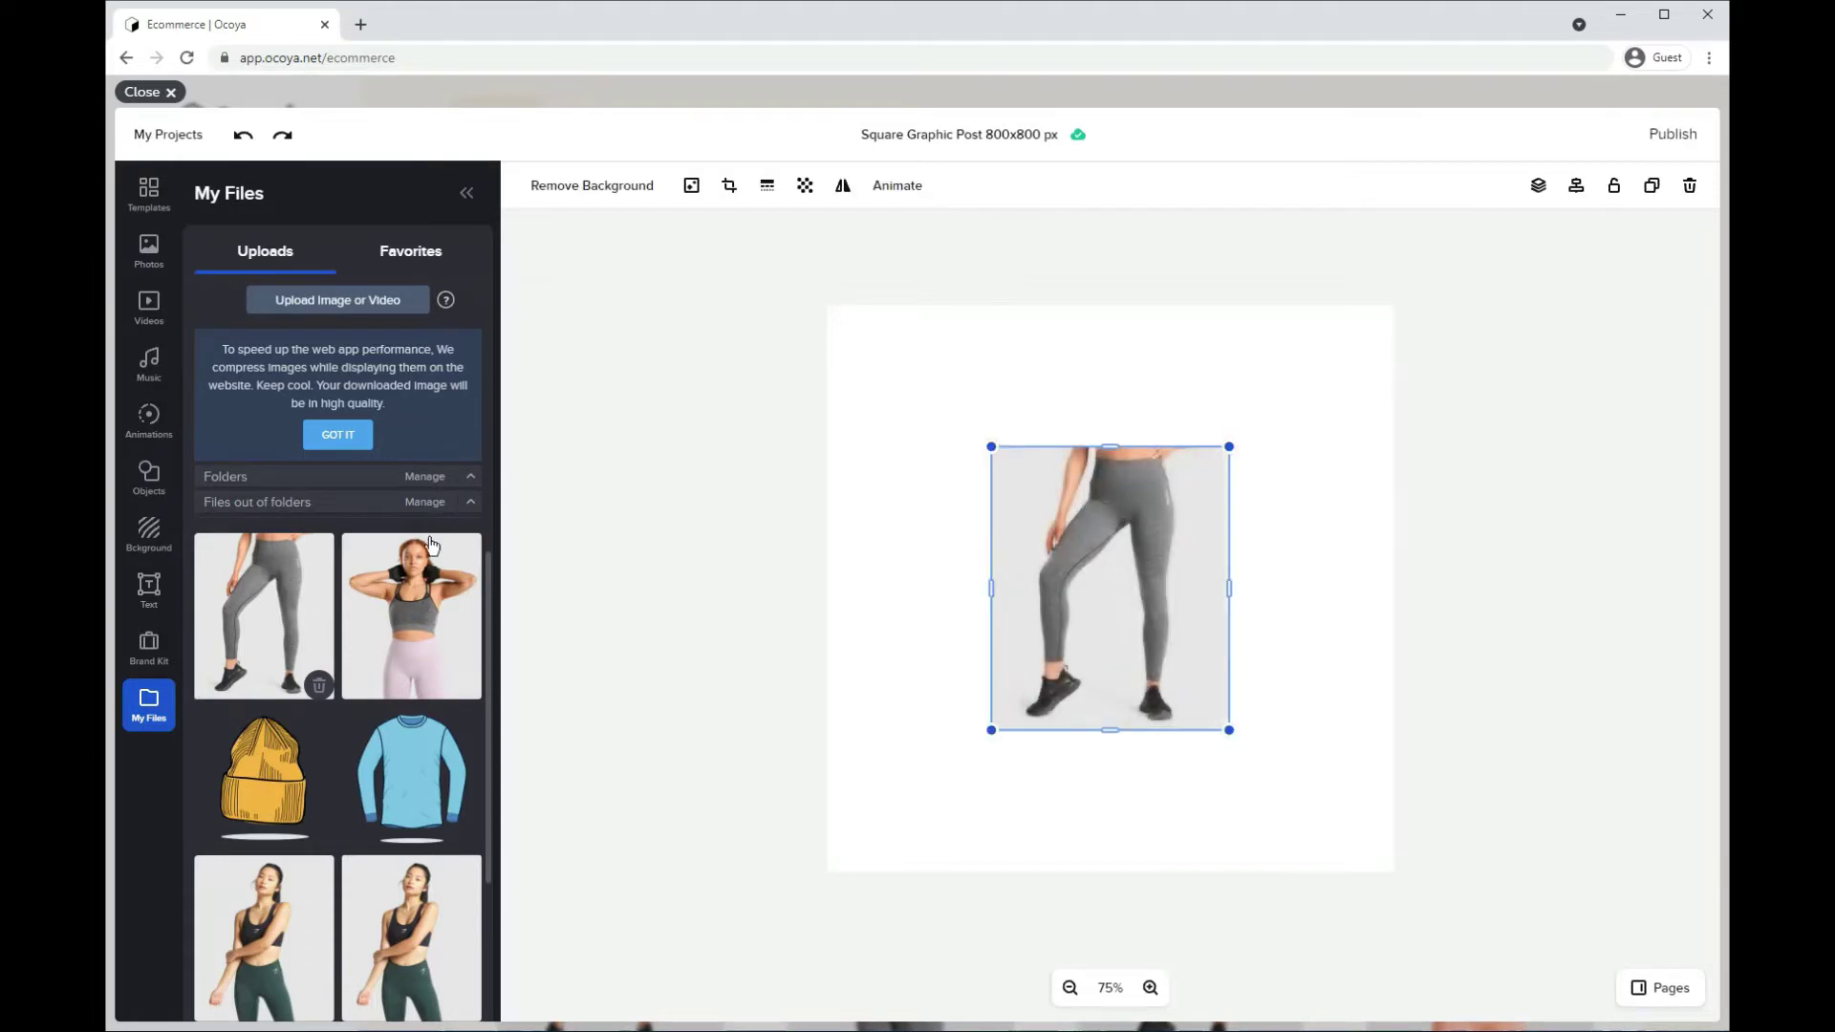
Step: Add the autumn house illustration and move it toward the canvas's upper right
{"action": "left_click", "coordinate": [148, 478]}
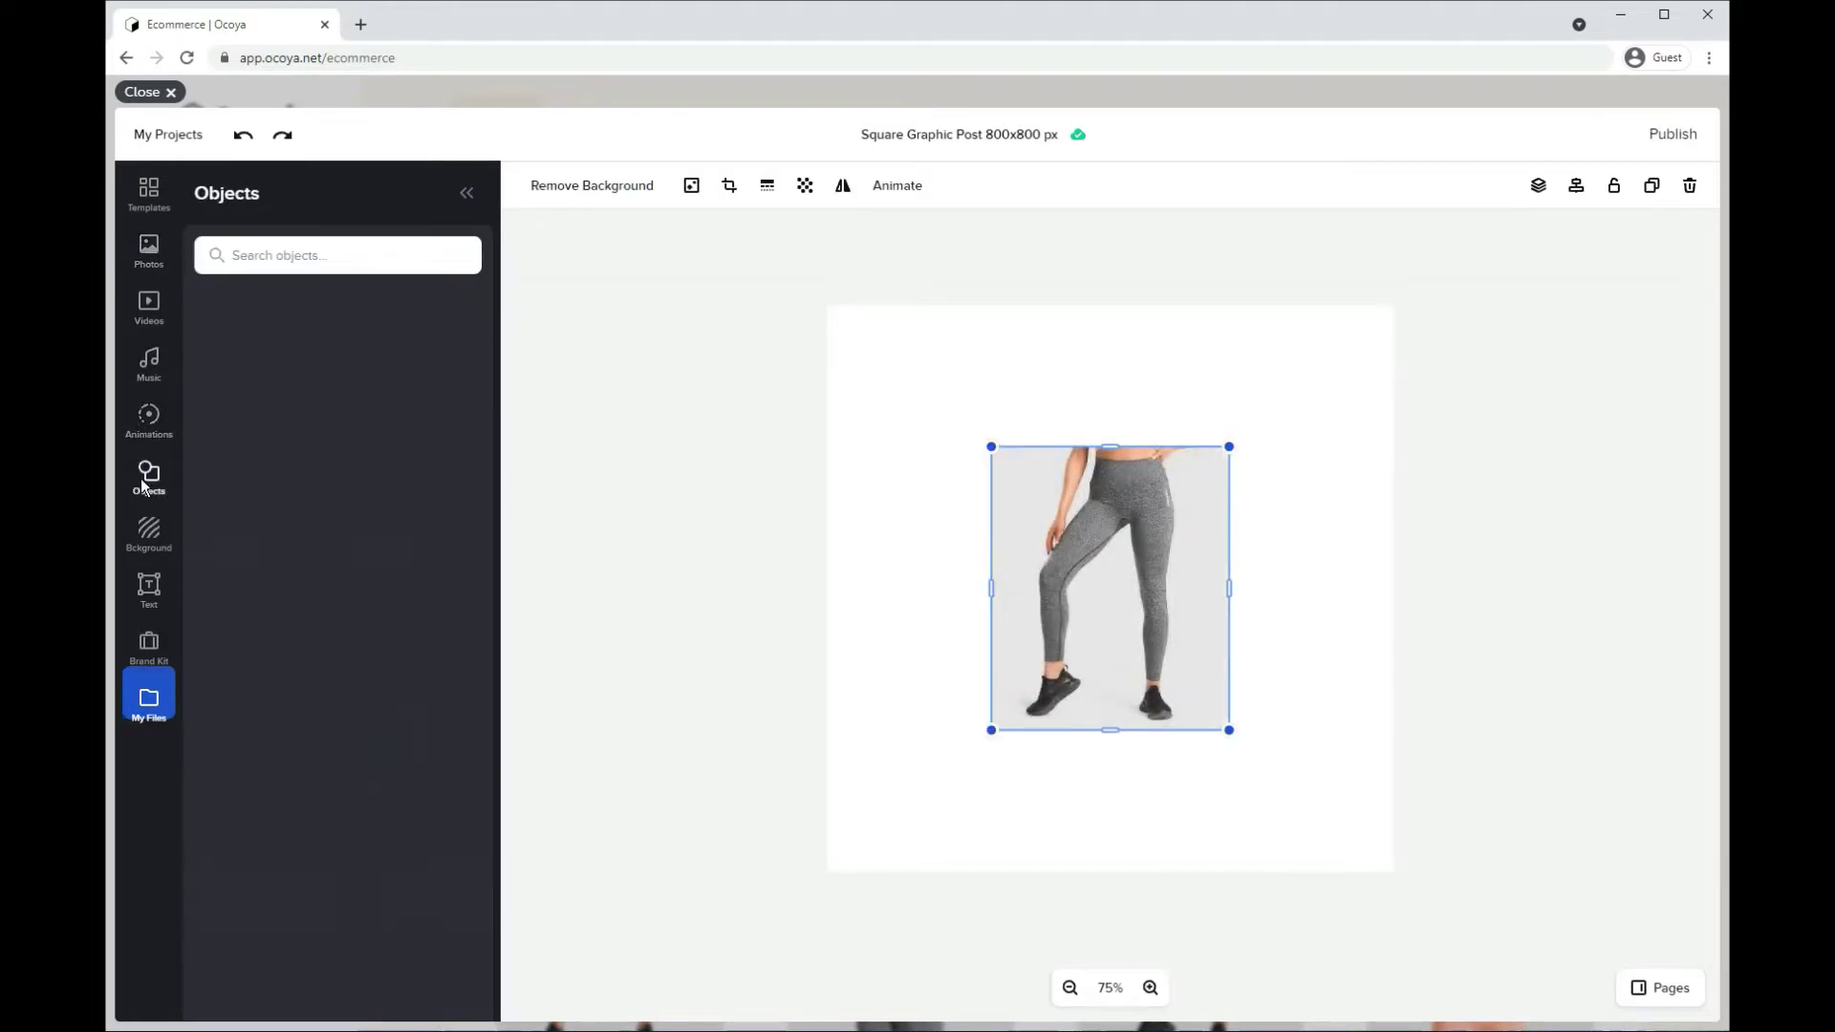
{"action": "left_click", "coordinate": [368, 378]}
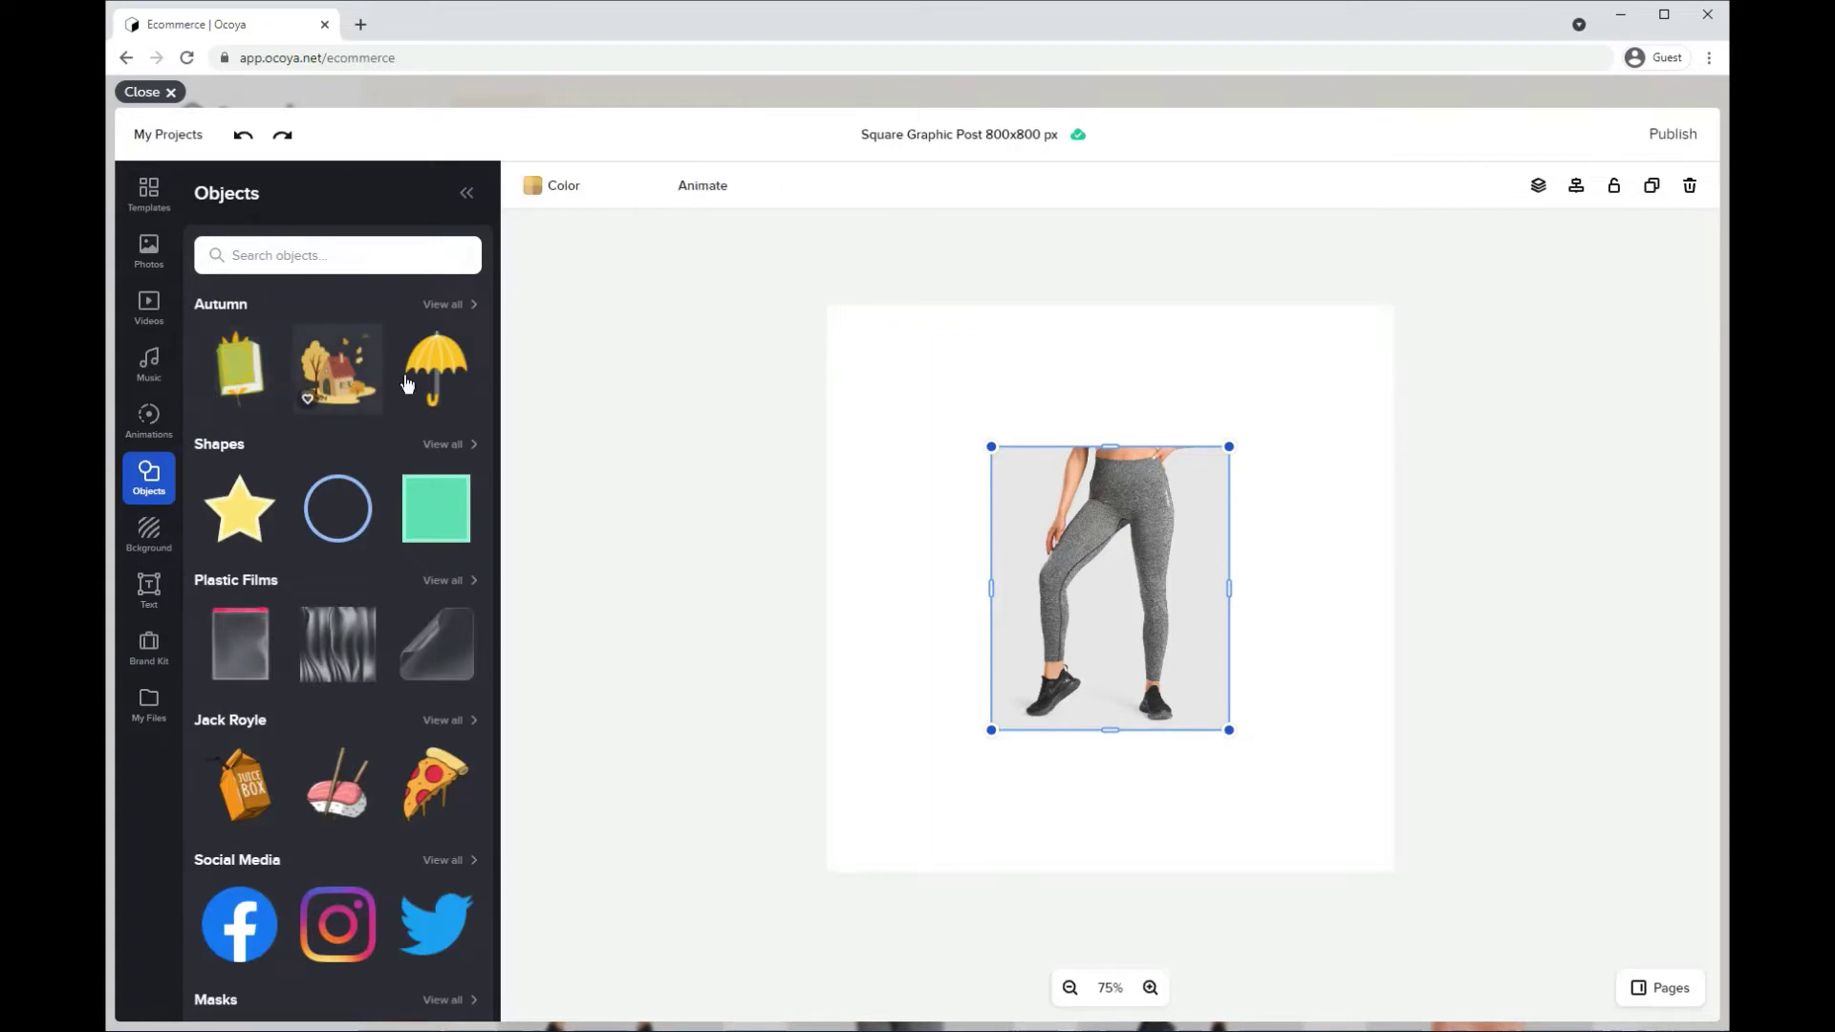
{"action": "left_click_drag", "start_coordinate": [1128, 573], "coordinate": [1241, 425]}
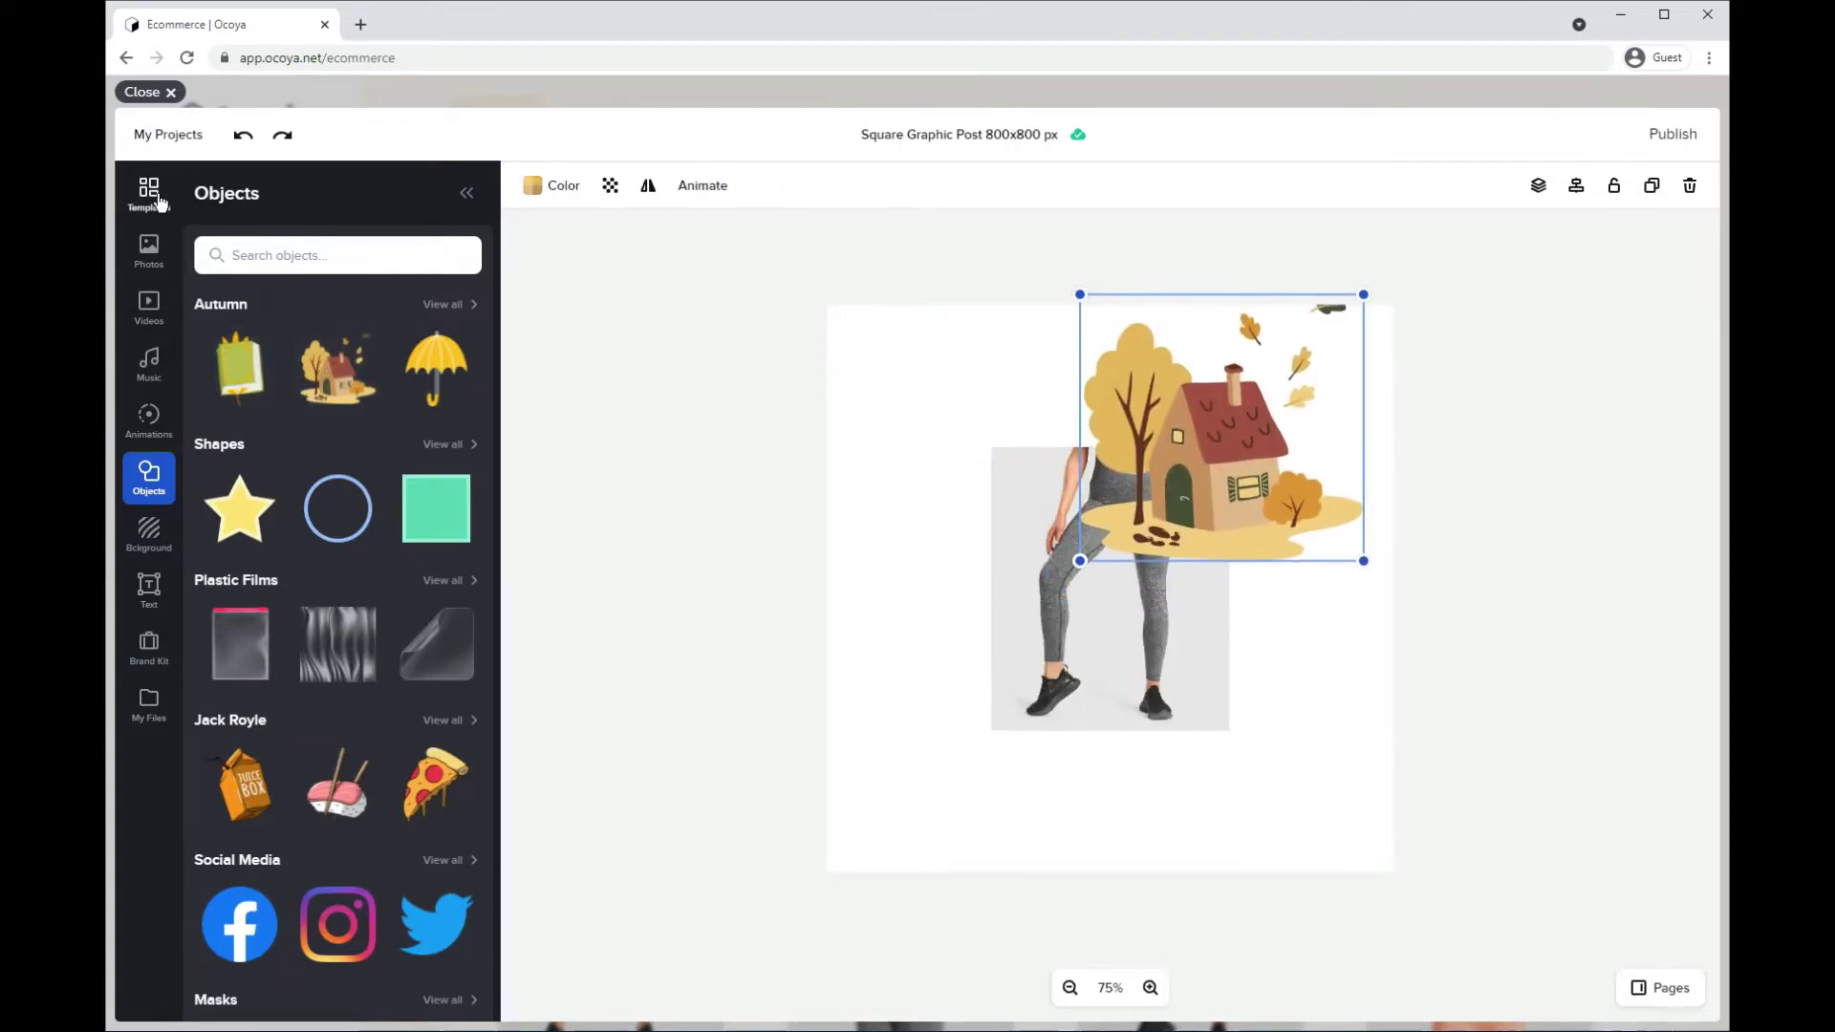
Step: Apply the 'Pick up a few' SALE template and delete its model photo
{"action": "left_click", "coordinate": [149, 192]}
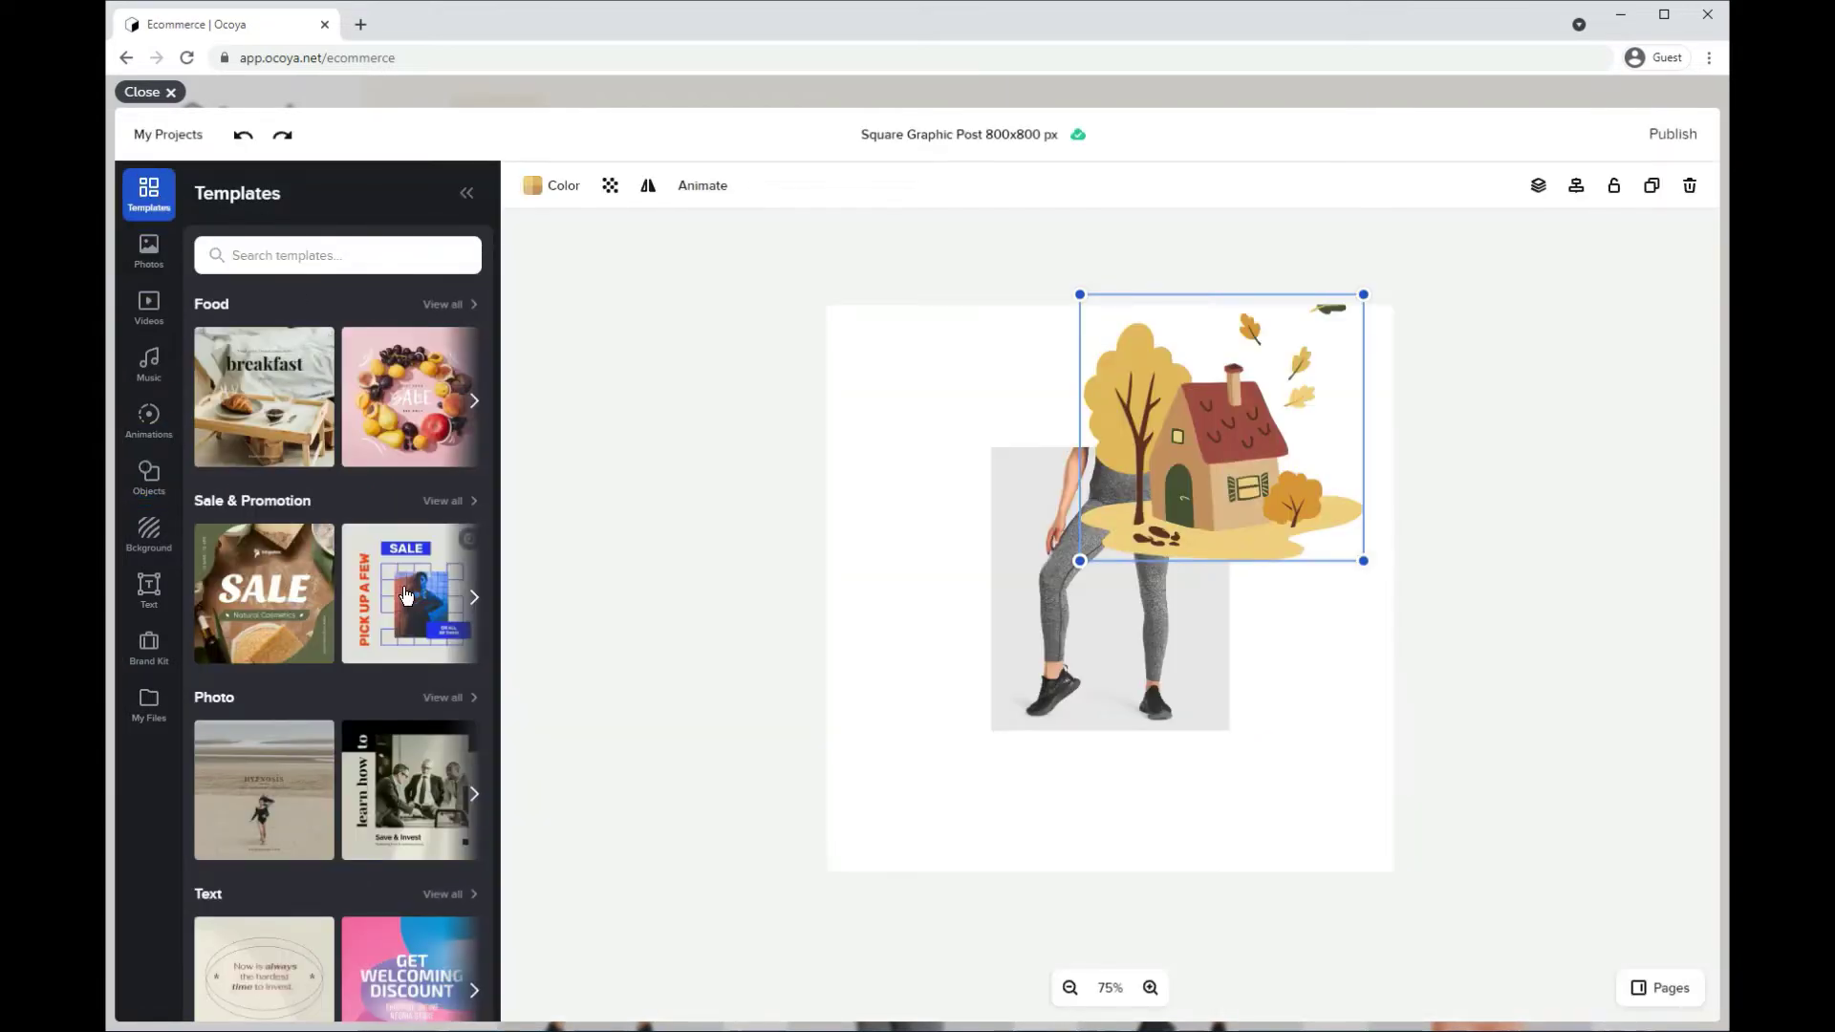
{"action": "left_click", "coordinate": [460, 541]}
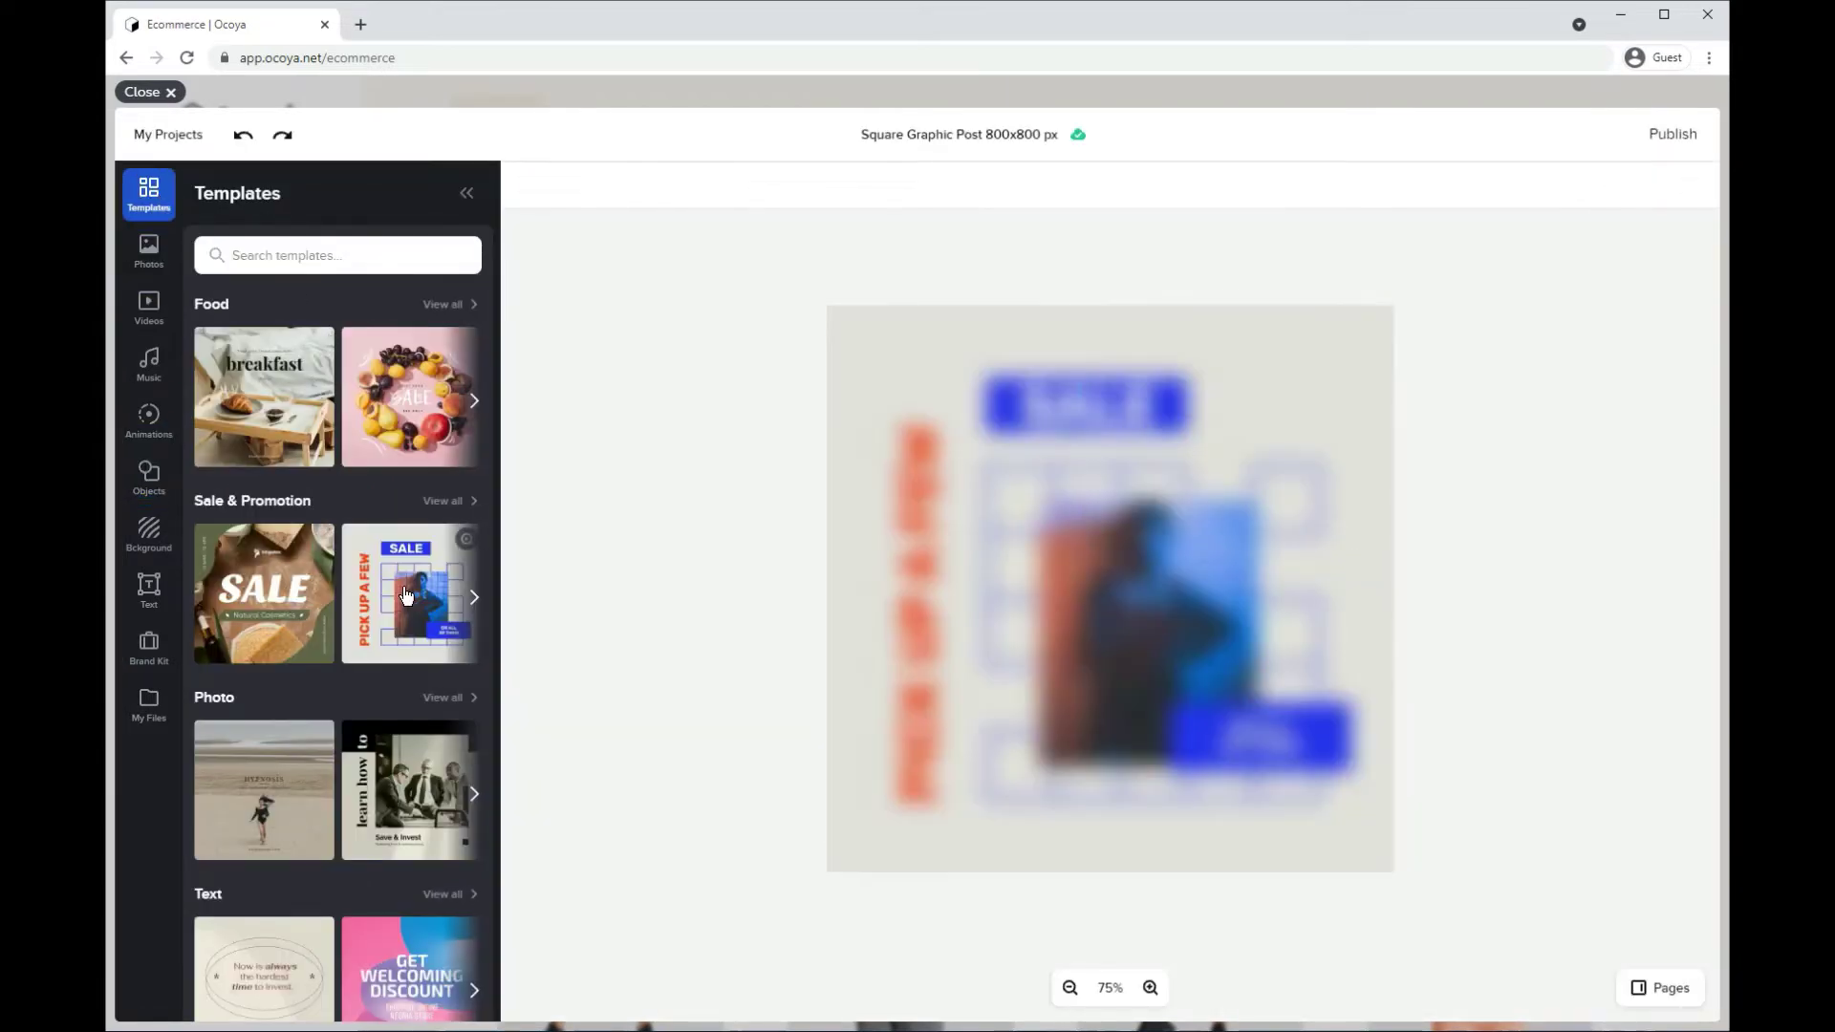
{"action": "left_click", "coordinate": [1190, 576]}
{"action": "key", "text": "Delete"}
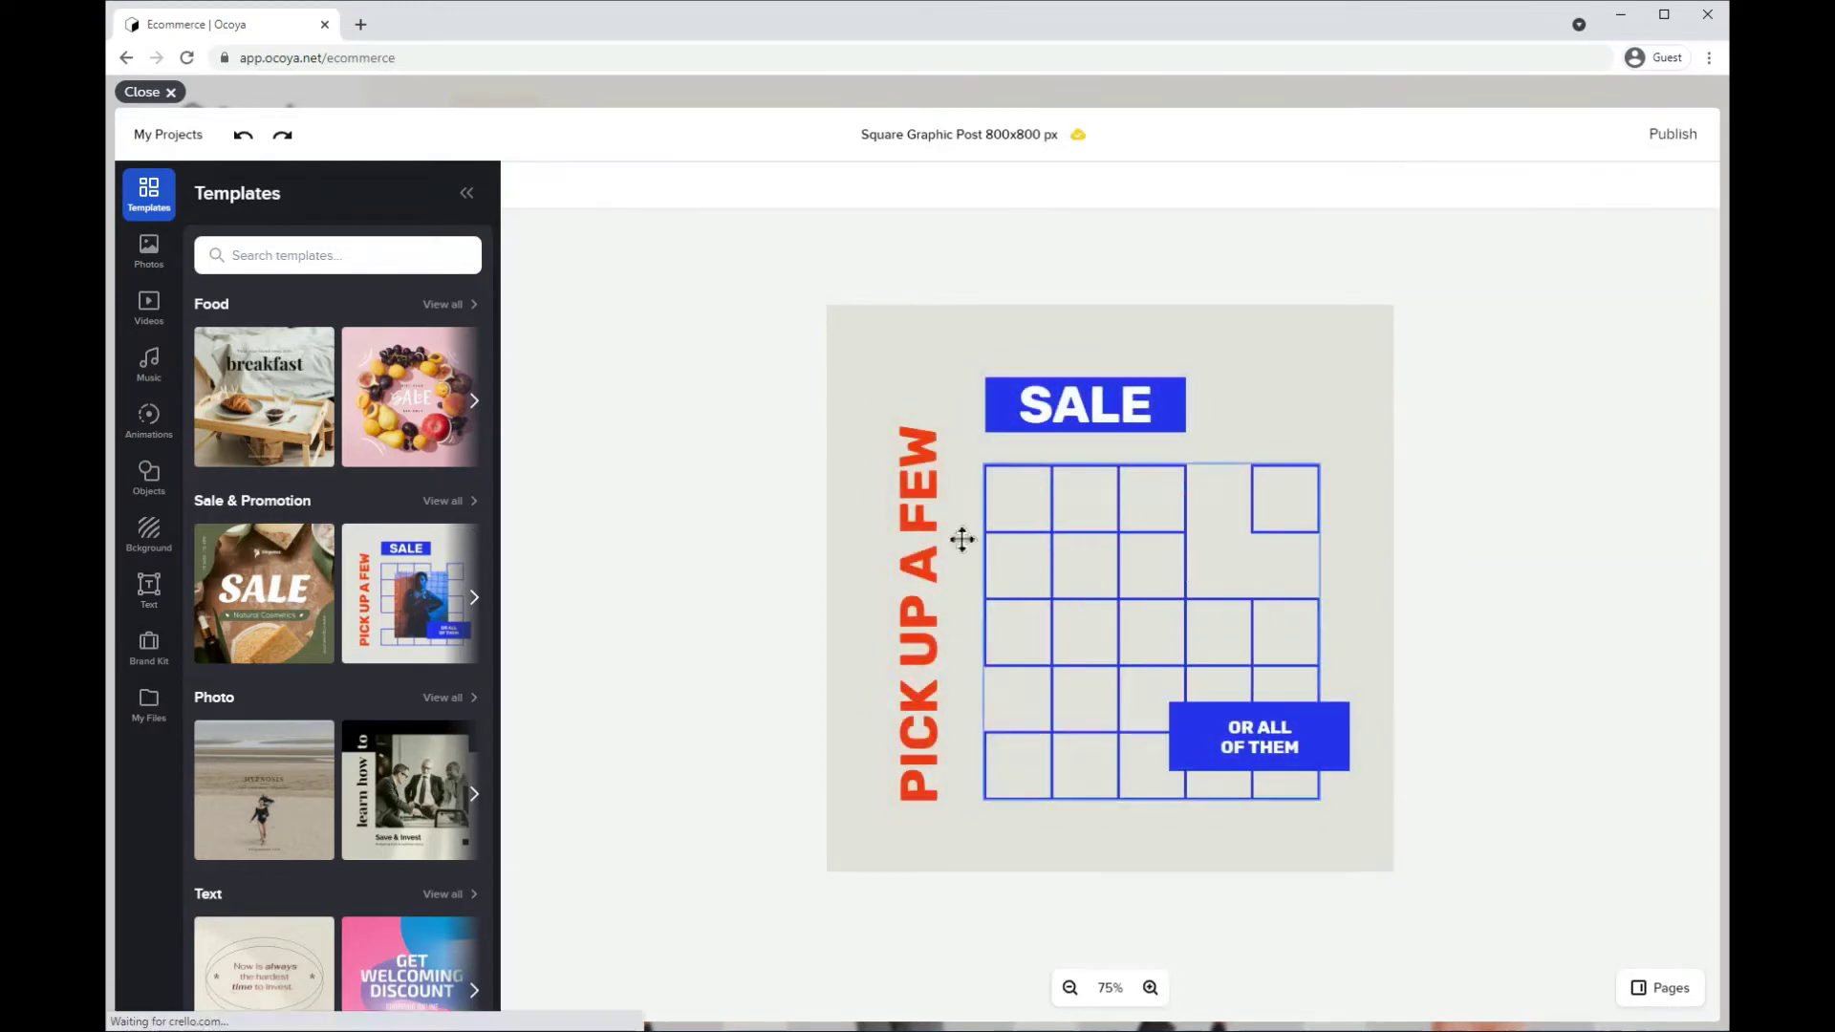
Step: Add the grey leggings photo, remove its background, and position it in the blue grid
{"action": "left_click", "coordinate": [148, 702]}
{"action": "left_click", "coordinate": [315, 776]}
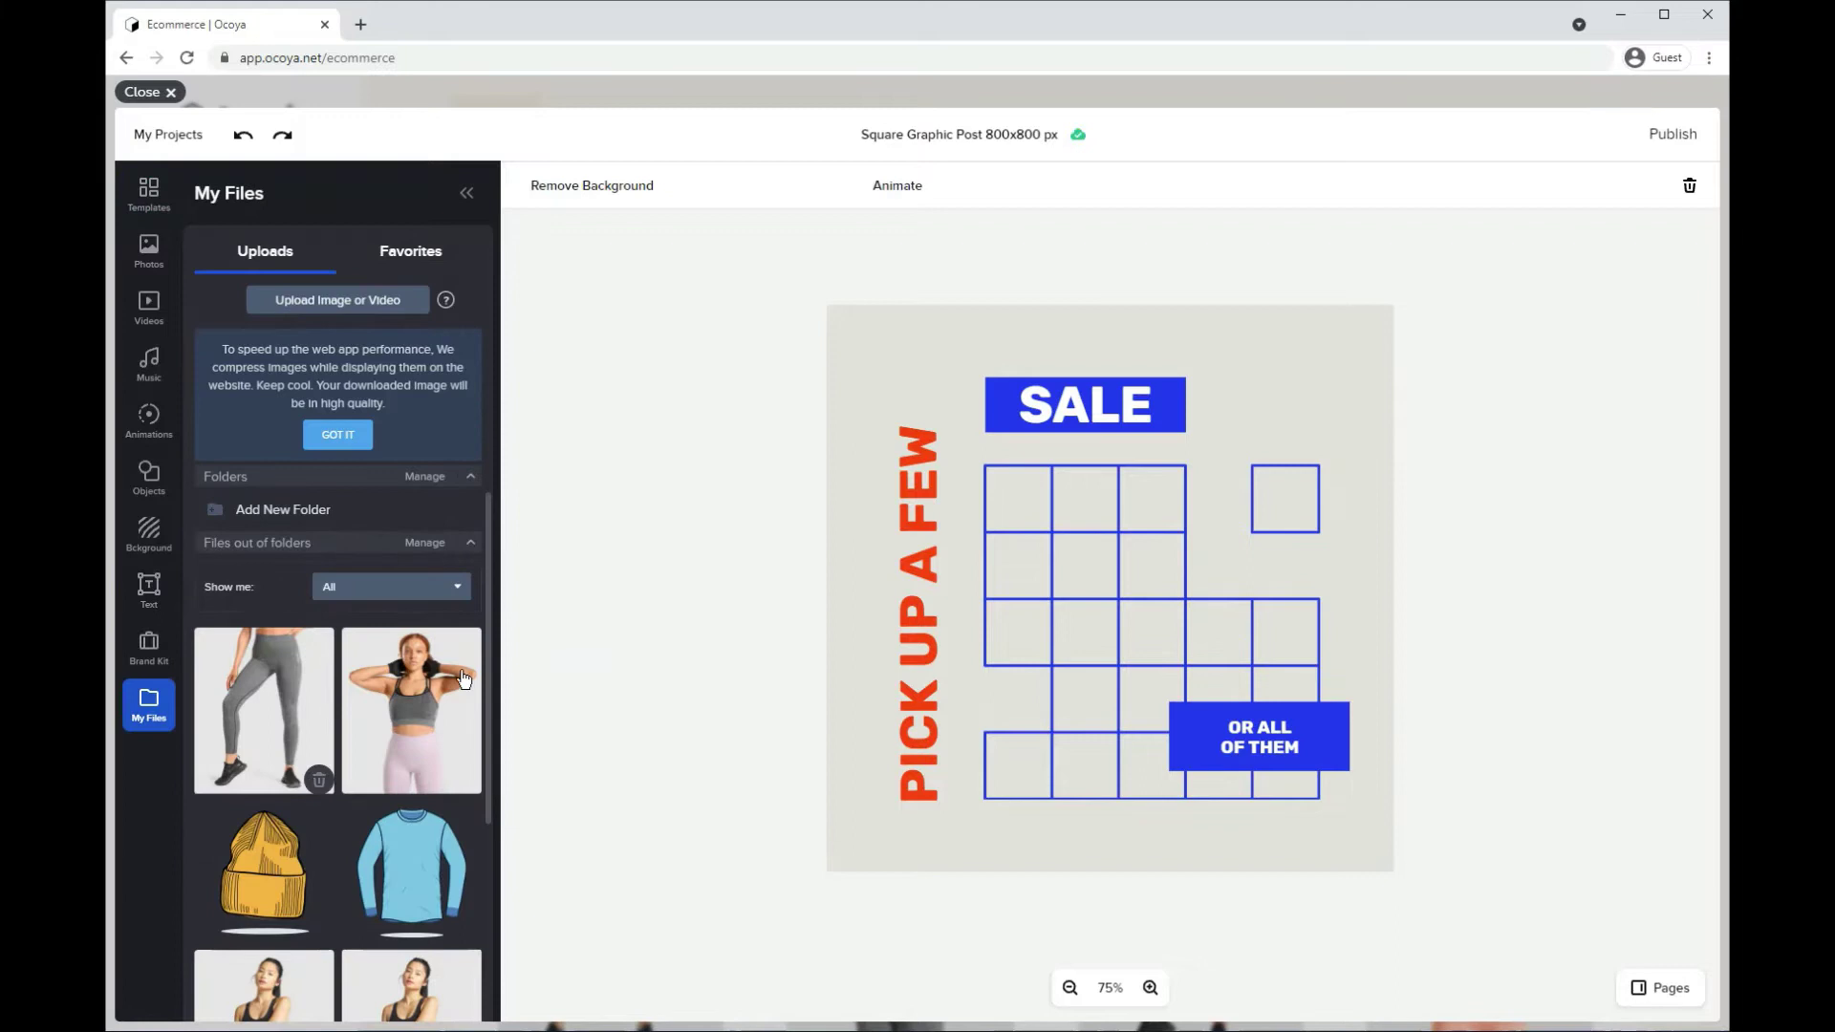
{"action": "left_click", "coordinate": [626, 186]}
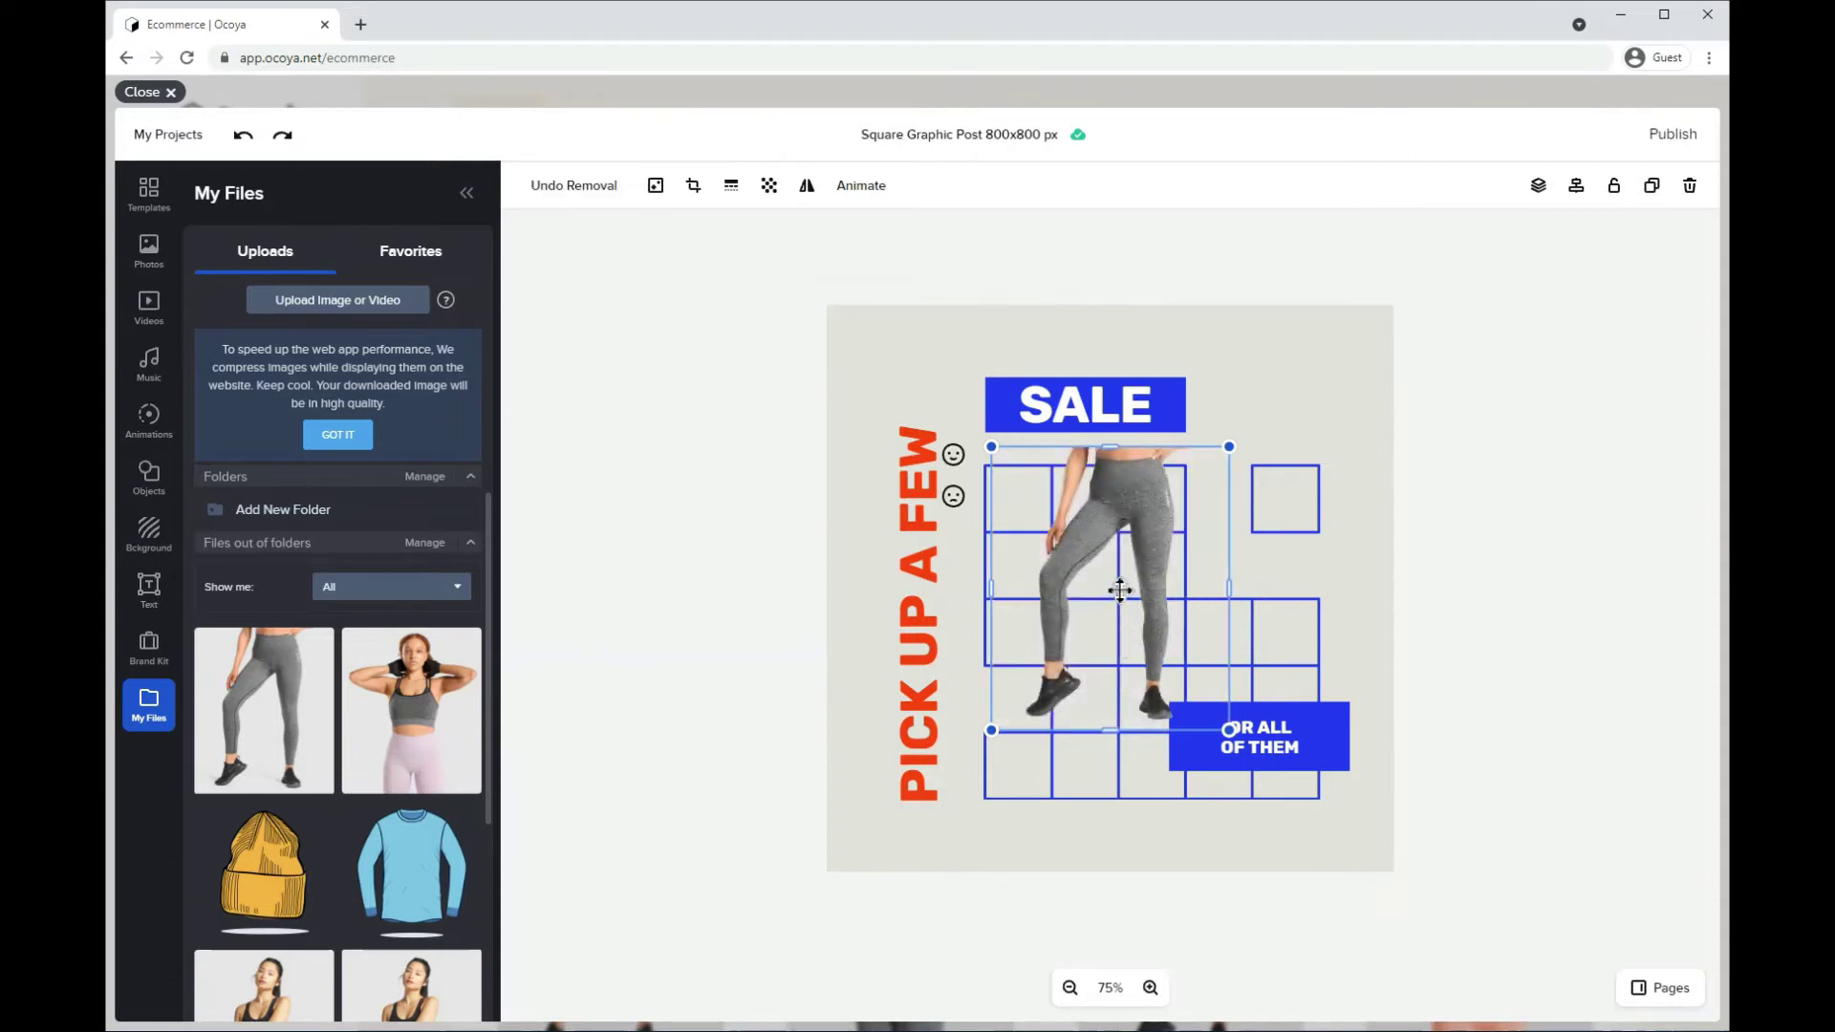
{"action": "left_click_drag", "start_coordinate": [1157, 560], "coordinate": [1169, 563]}
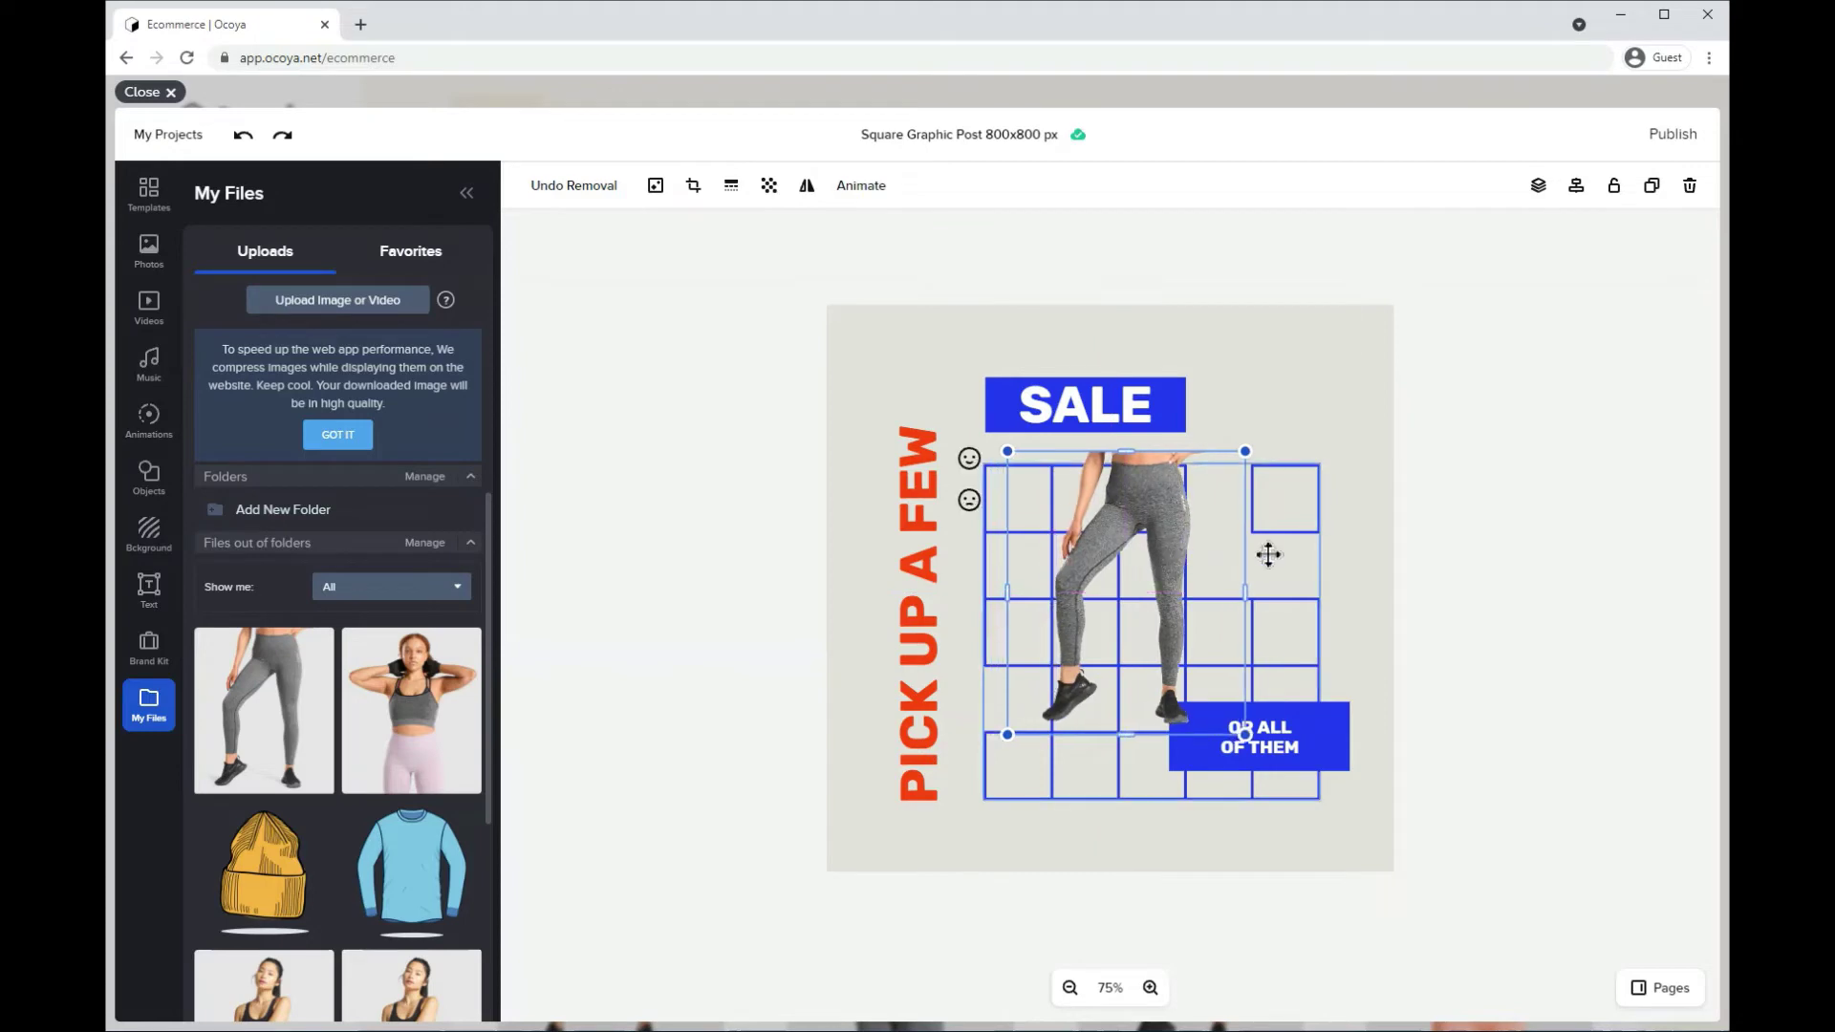
{"action": "left_click", "coordinate": [1436, 454]}
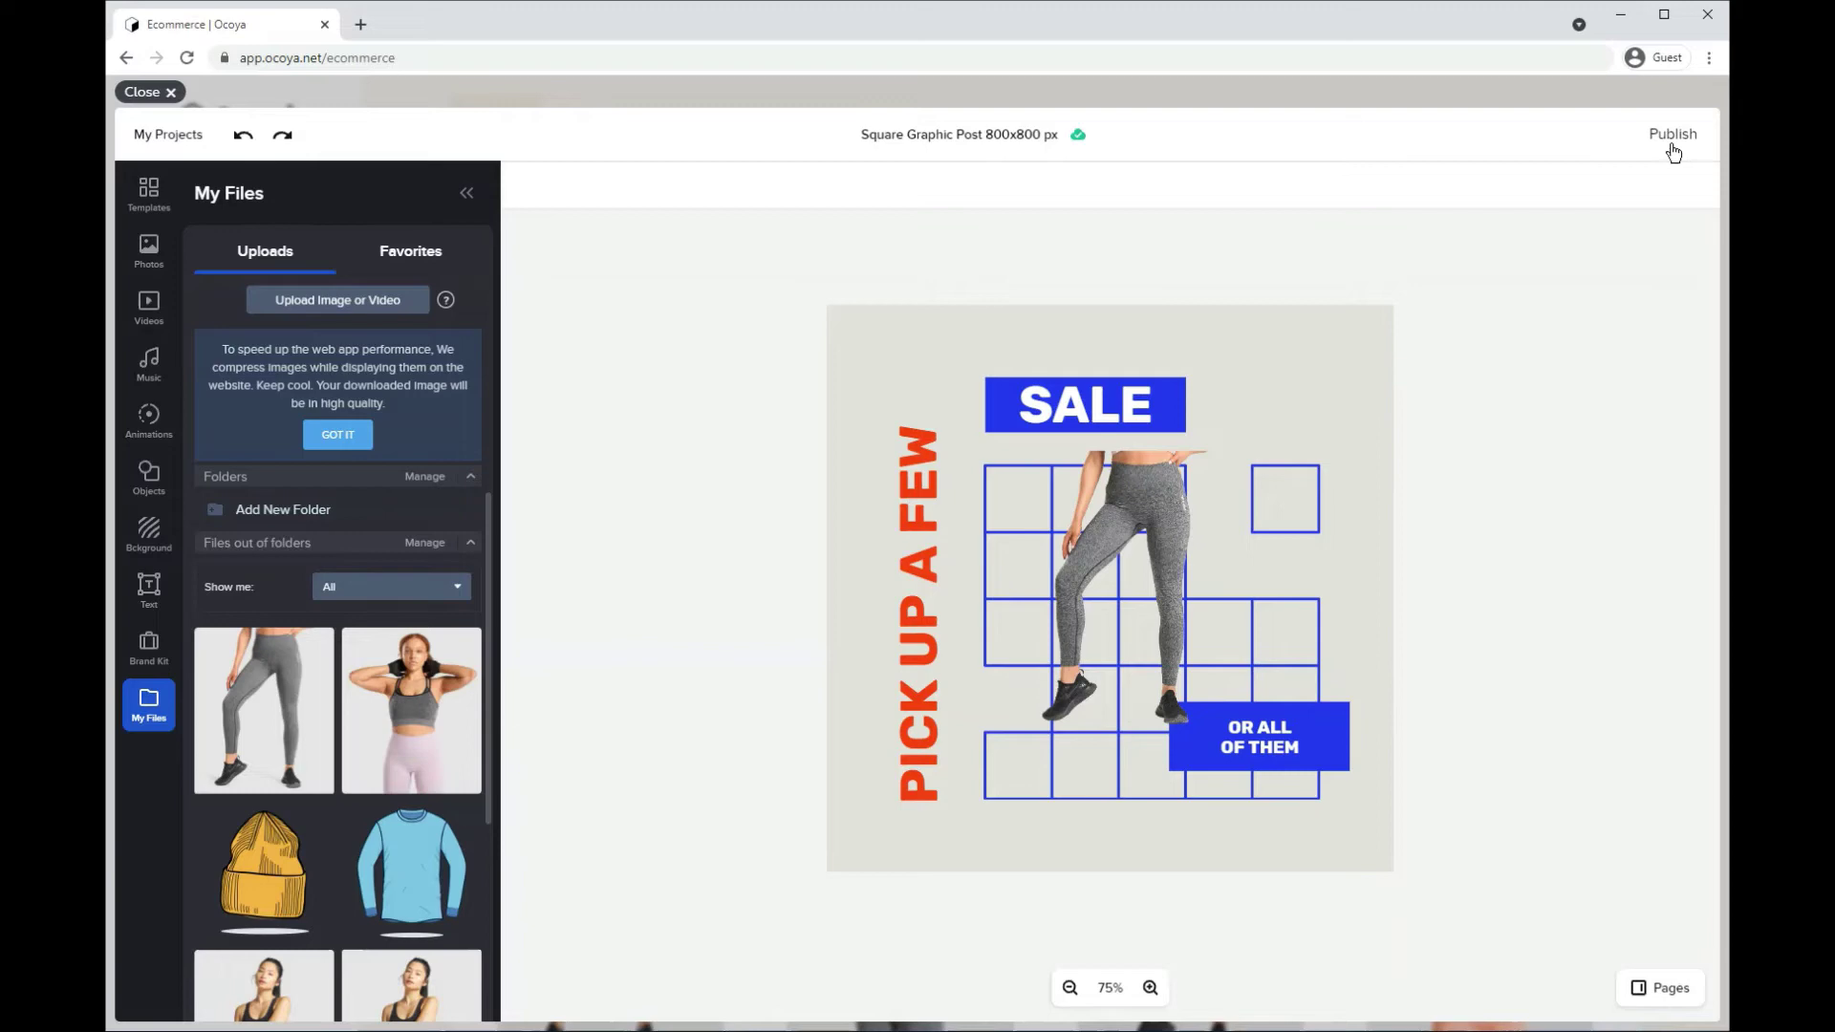
Step: Close the editor and open the template gallery for the grey leggings product
{"action": "left_click", "coordinate": [150, 93]}
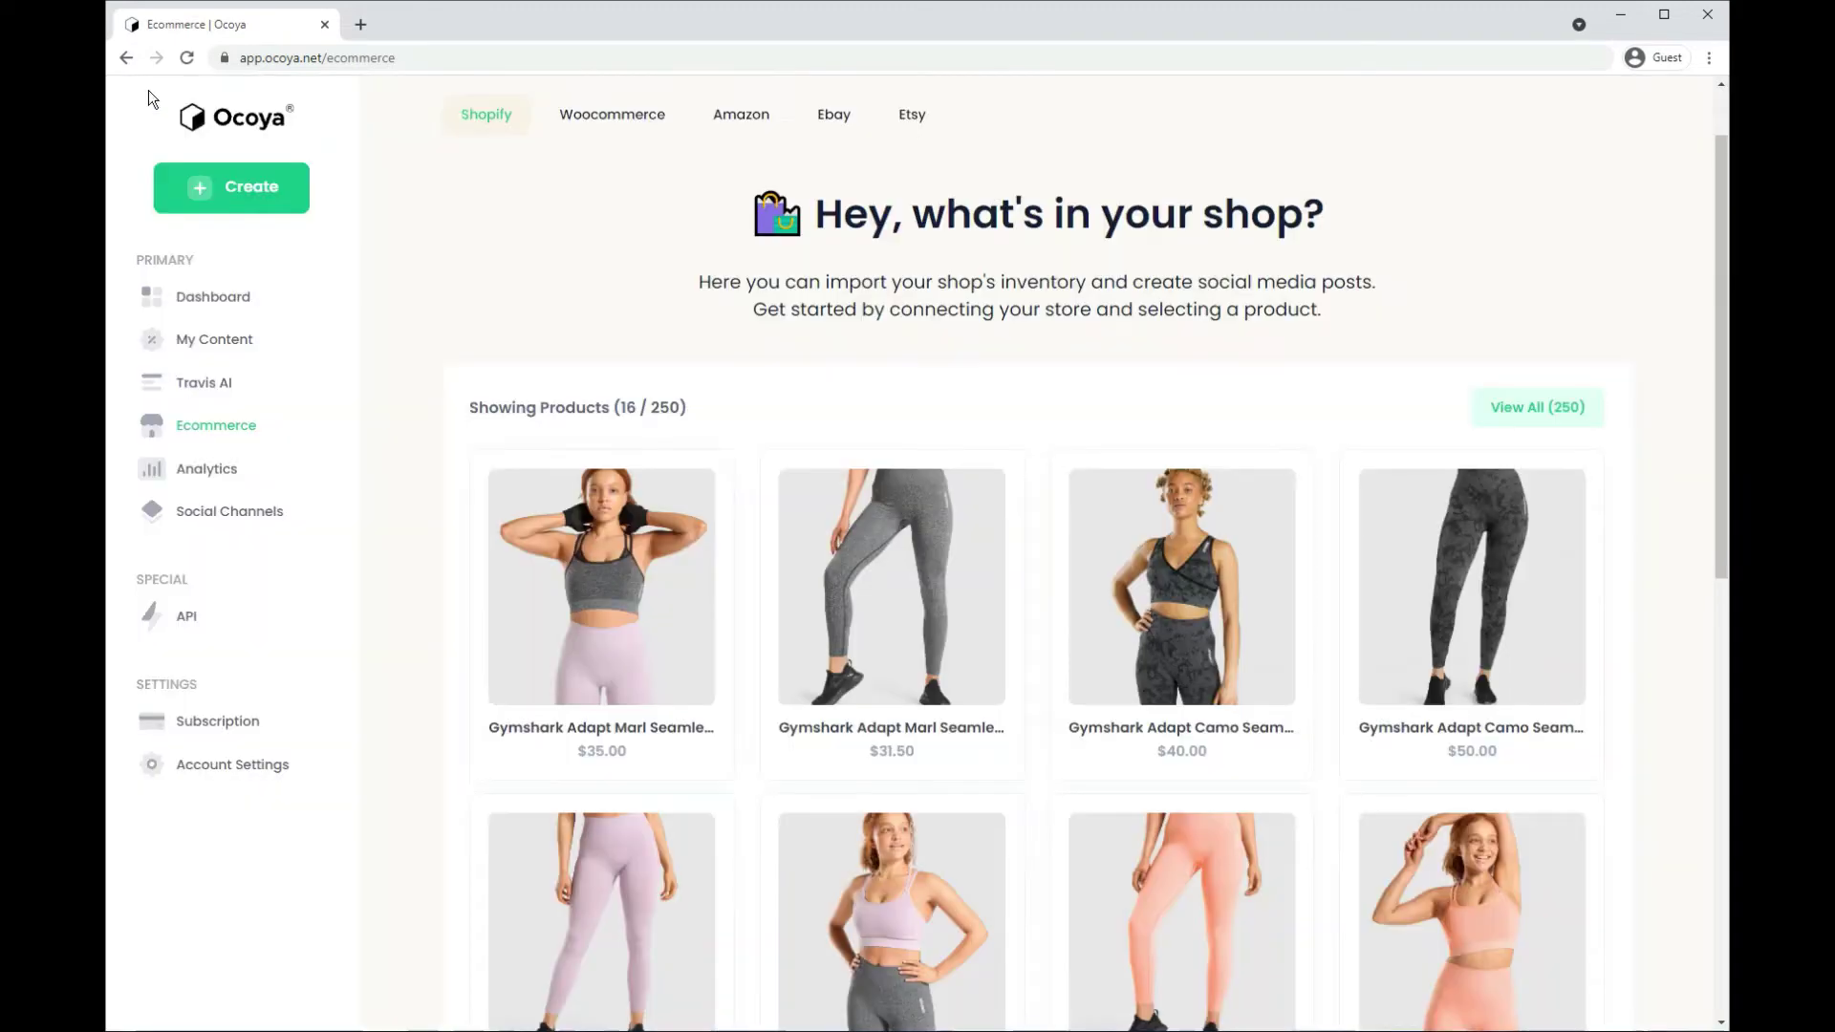
{"action": "mouse_move", "coordinate": [903, 636]}
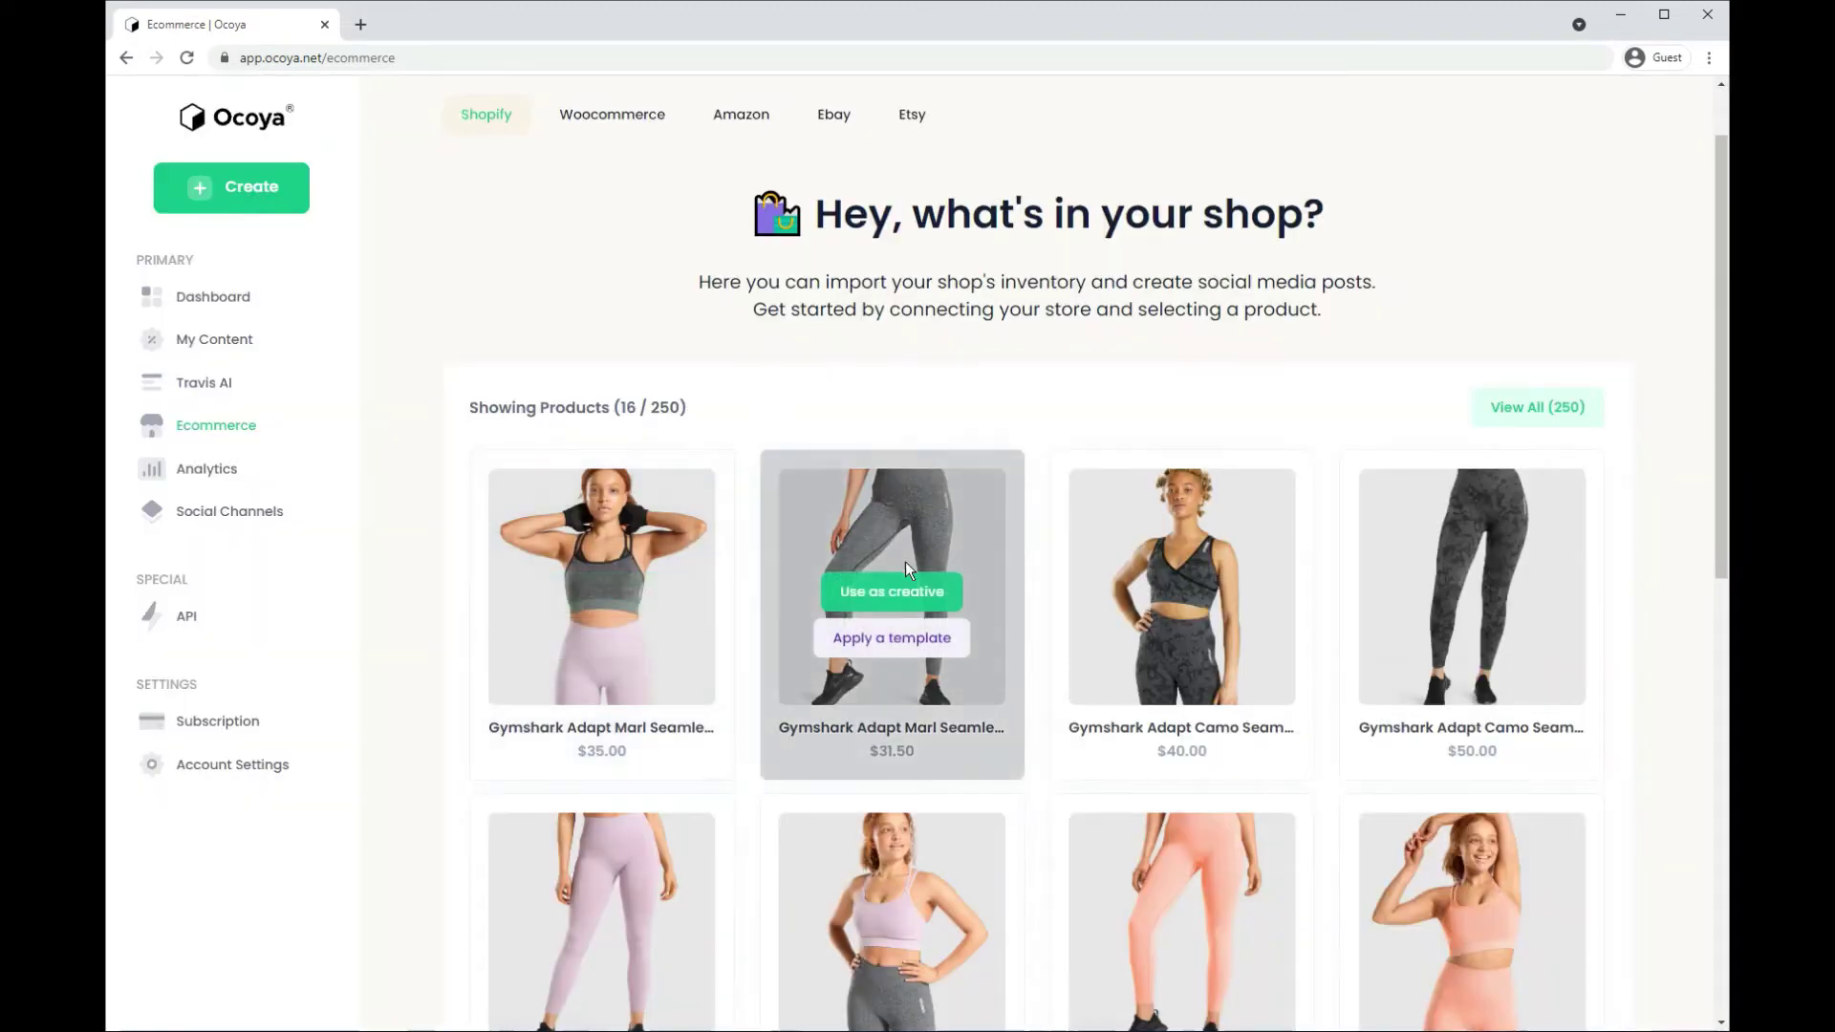
{"action": "left_click", "coordinate": [907, 643]}
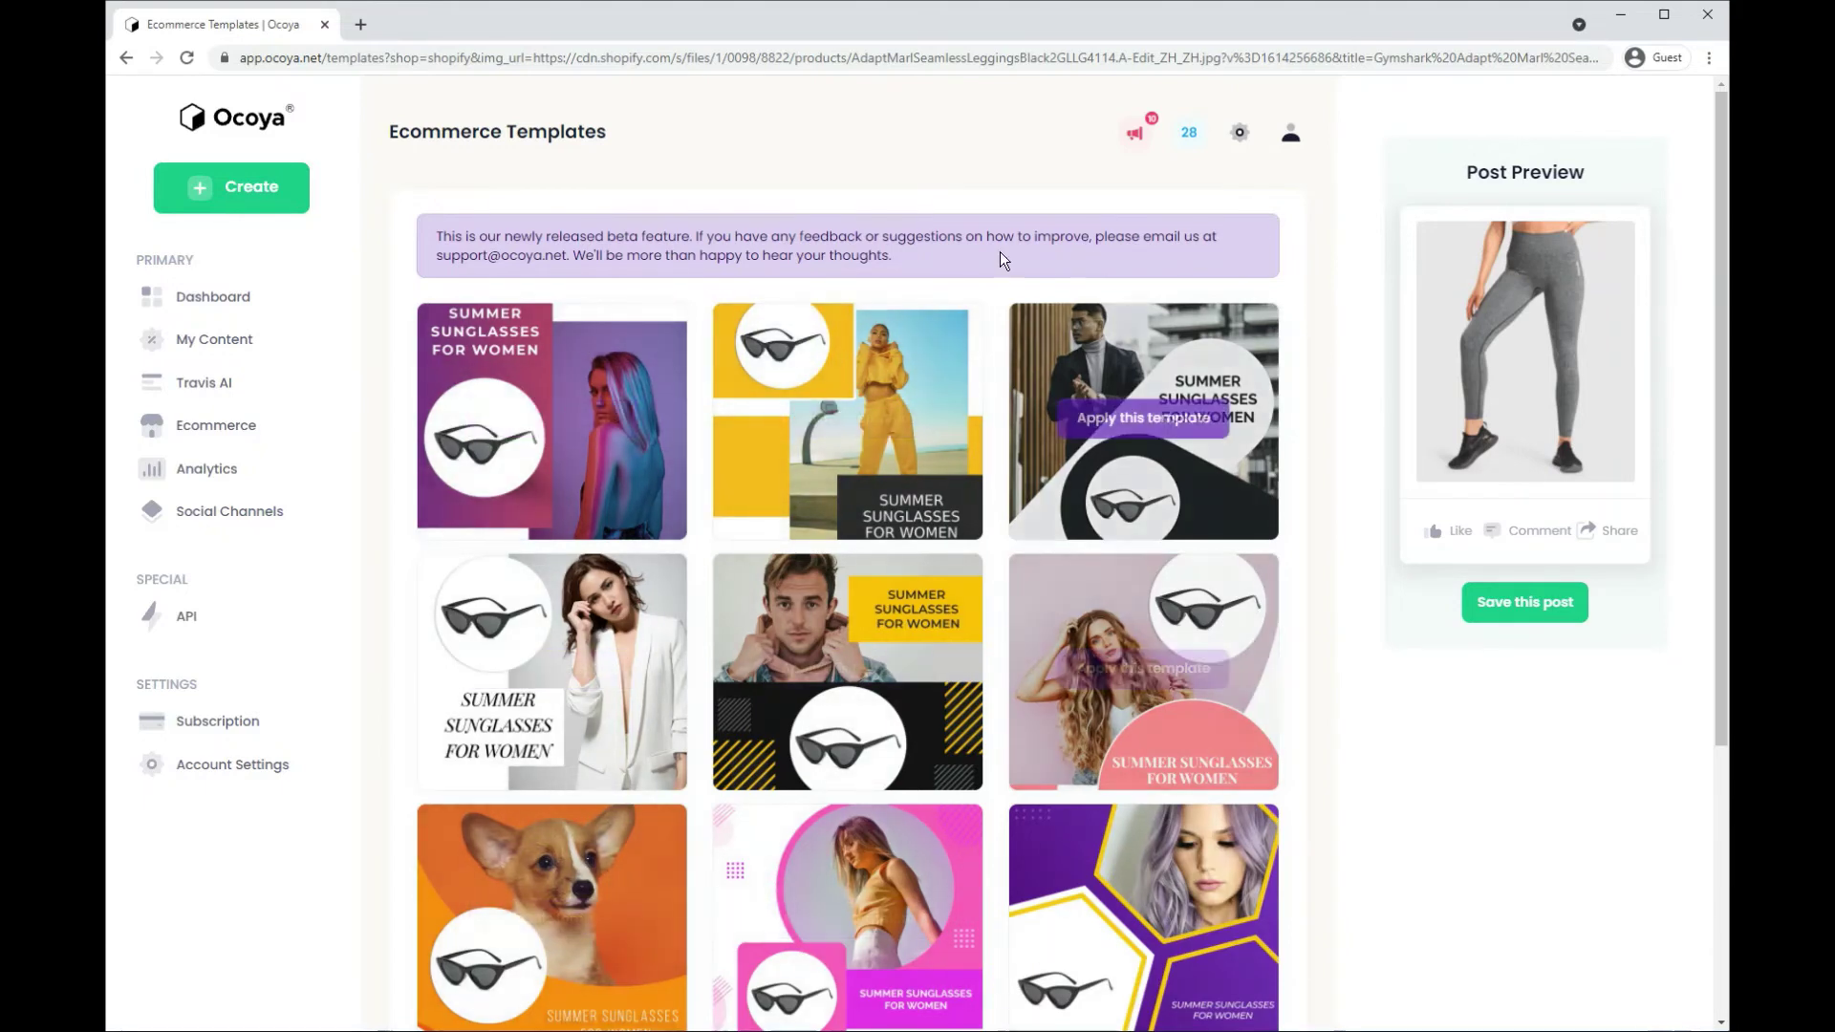
Step: Apply the yellow collage template to the leggings and save the post
{"action": "mouse_move", "coordinate": [837, 382]}
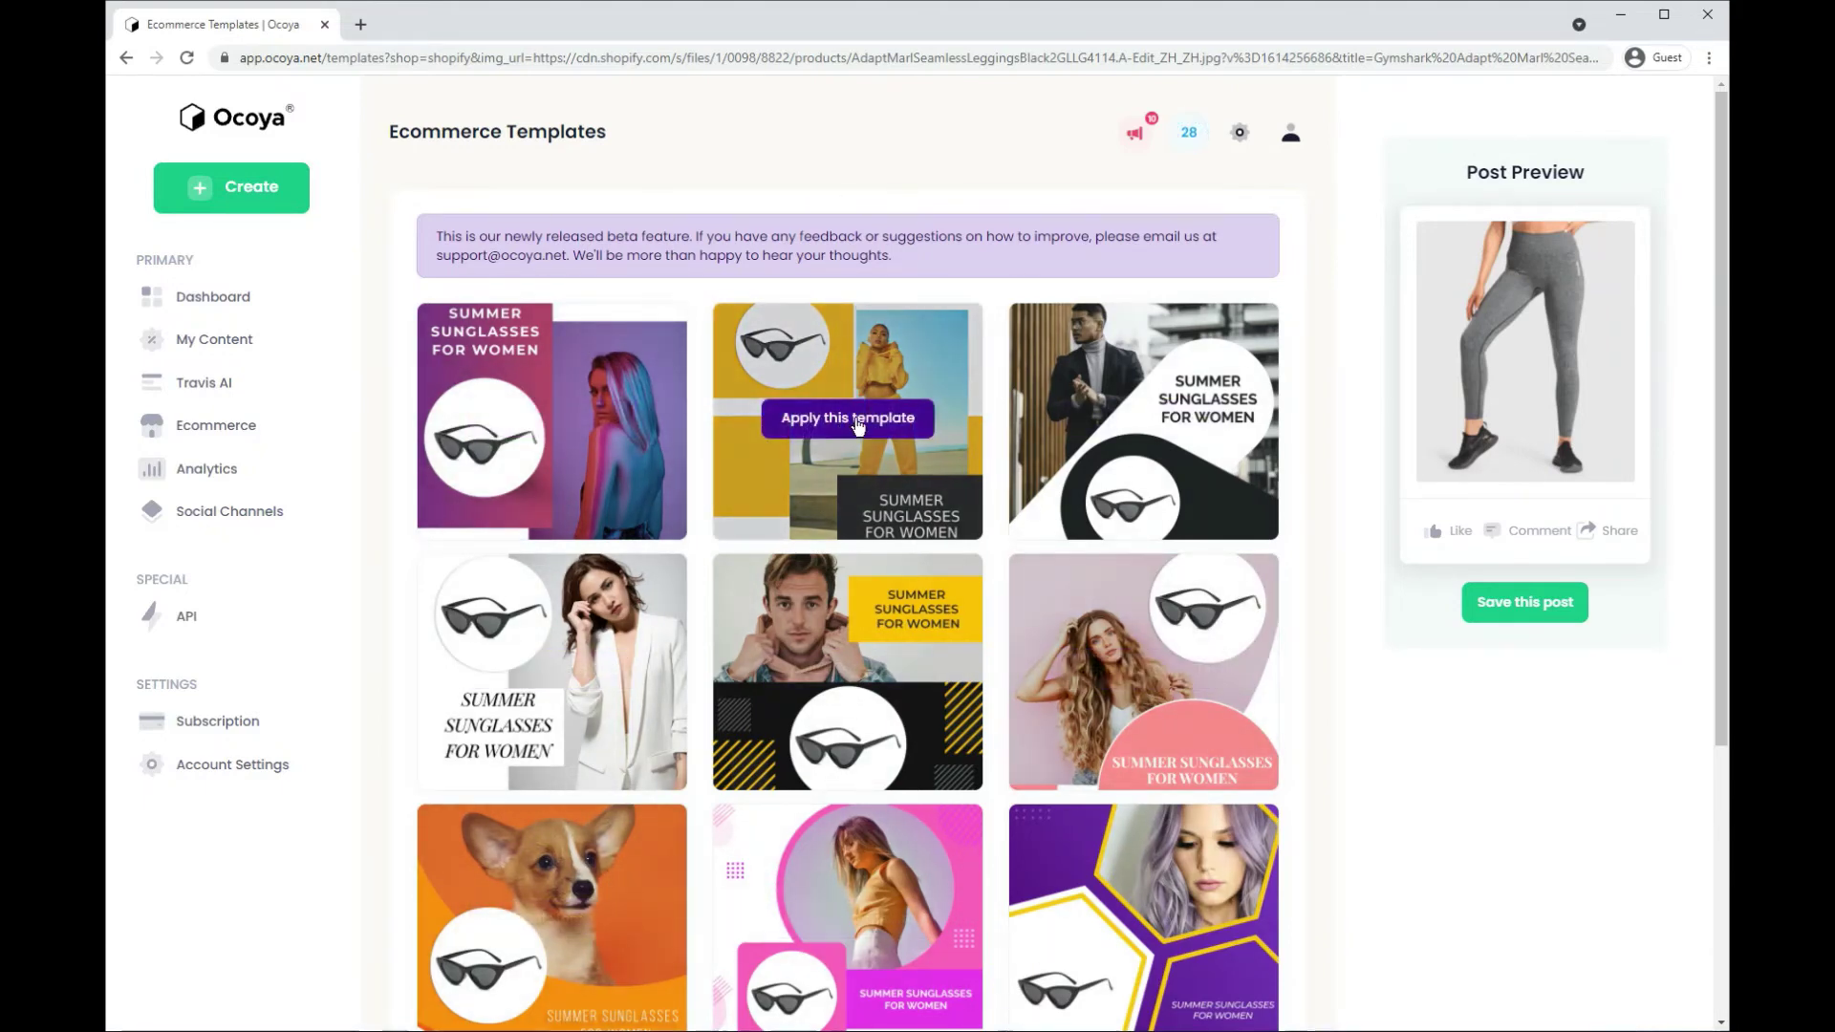
{"action": "left_click", "coordinate": [858, 420]}
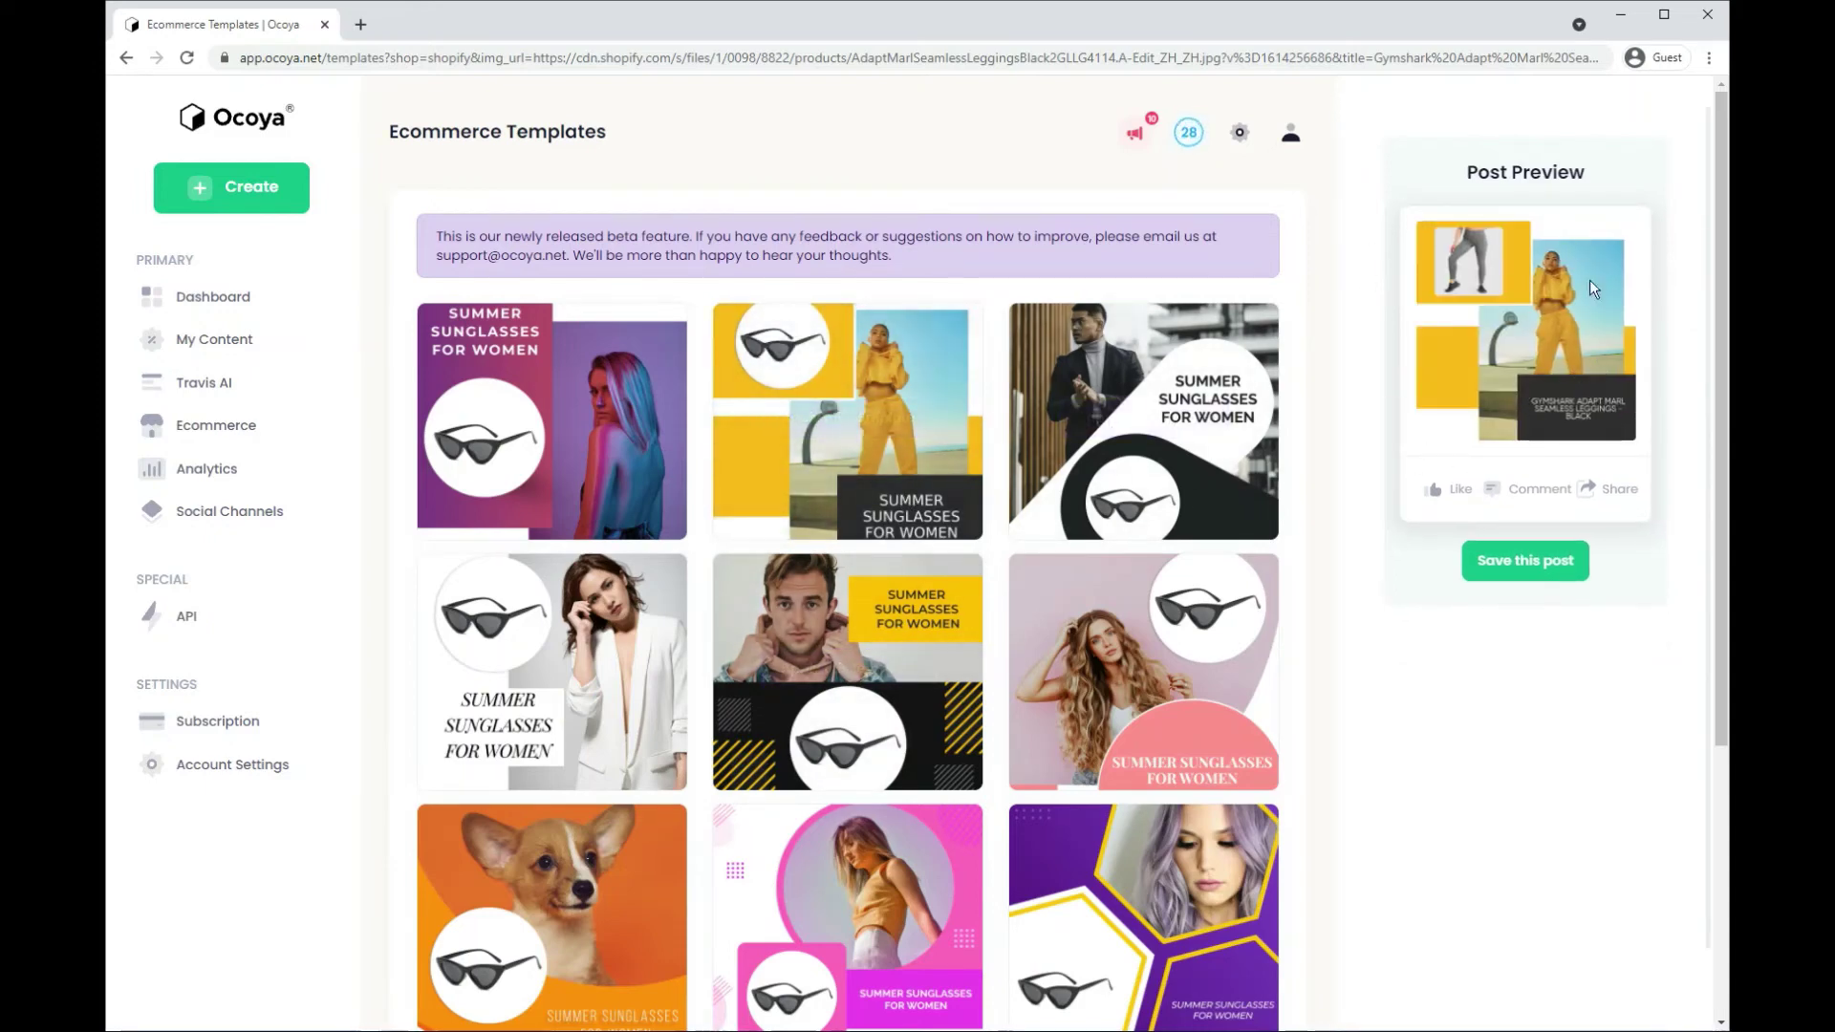
{"action": "left_click", "coordinate": [1525, 573]}
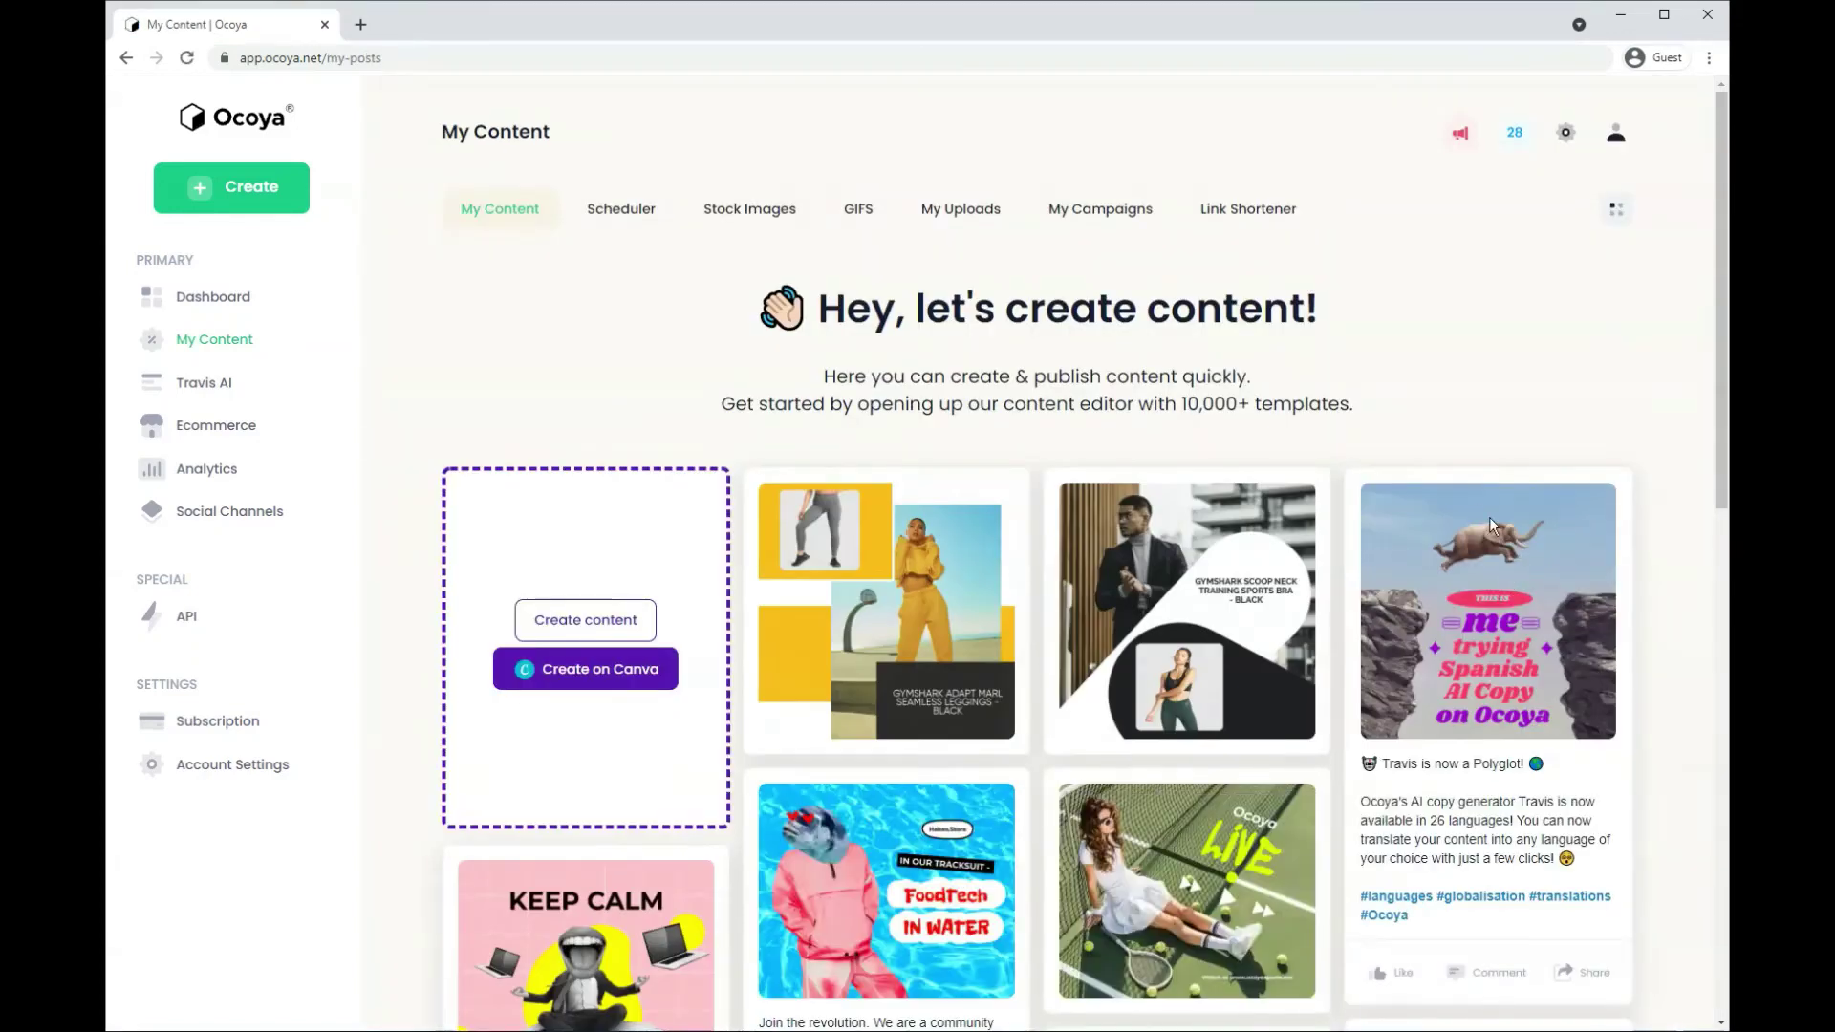
{"action": "mouse_move", "coordinate": [914, 581]}
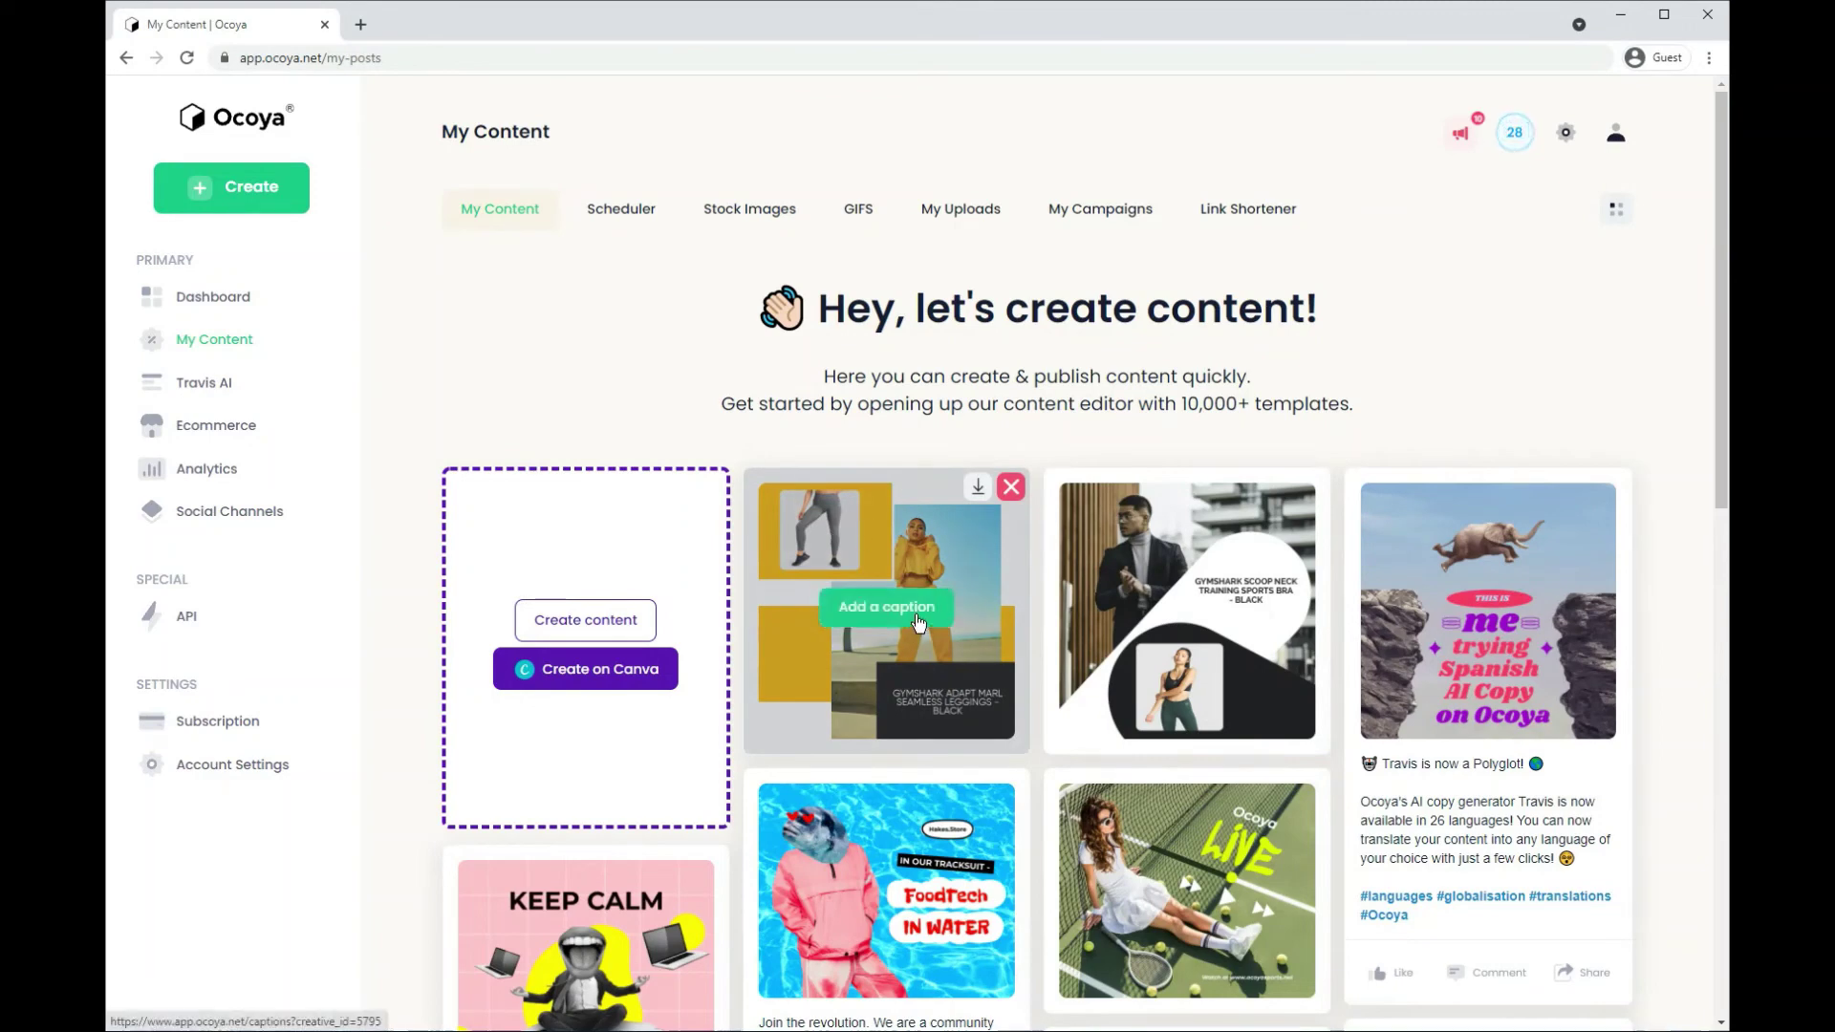
Step: Start adding a caption to the new yellow leggings post from My Content
{"action": "left_click", "coordinate": [915, 615]}
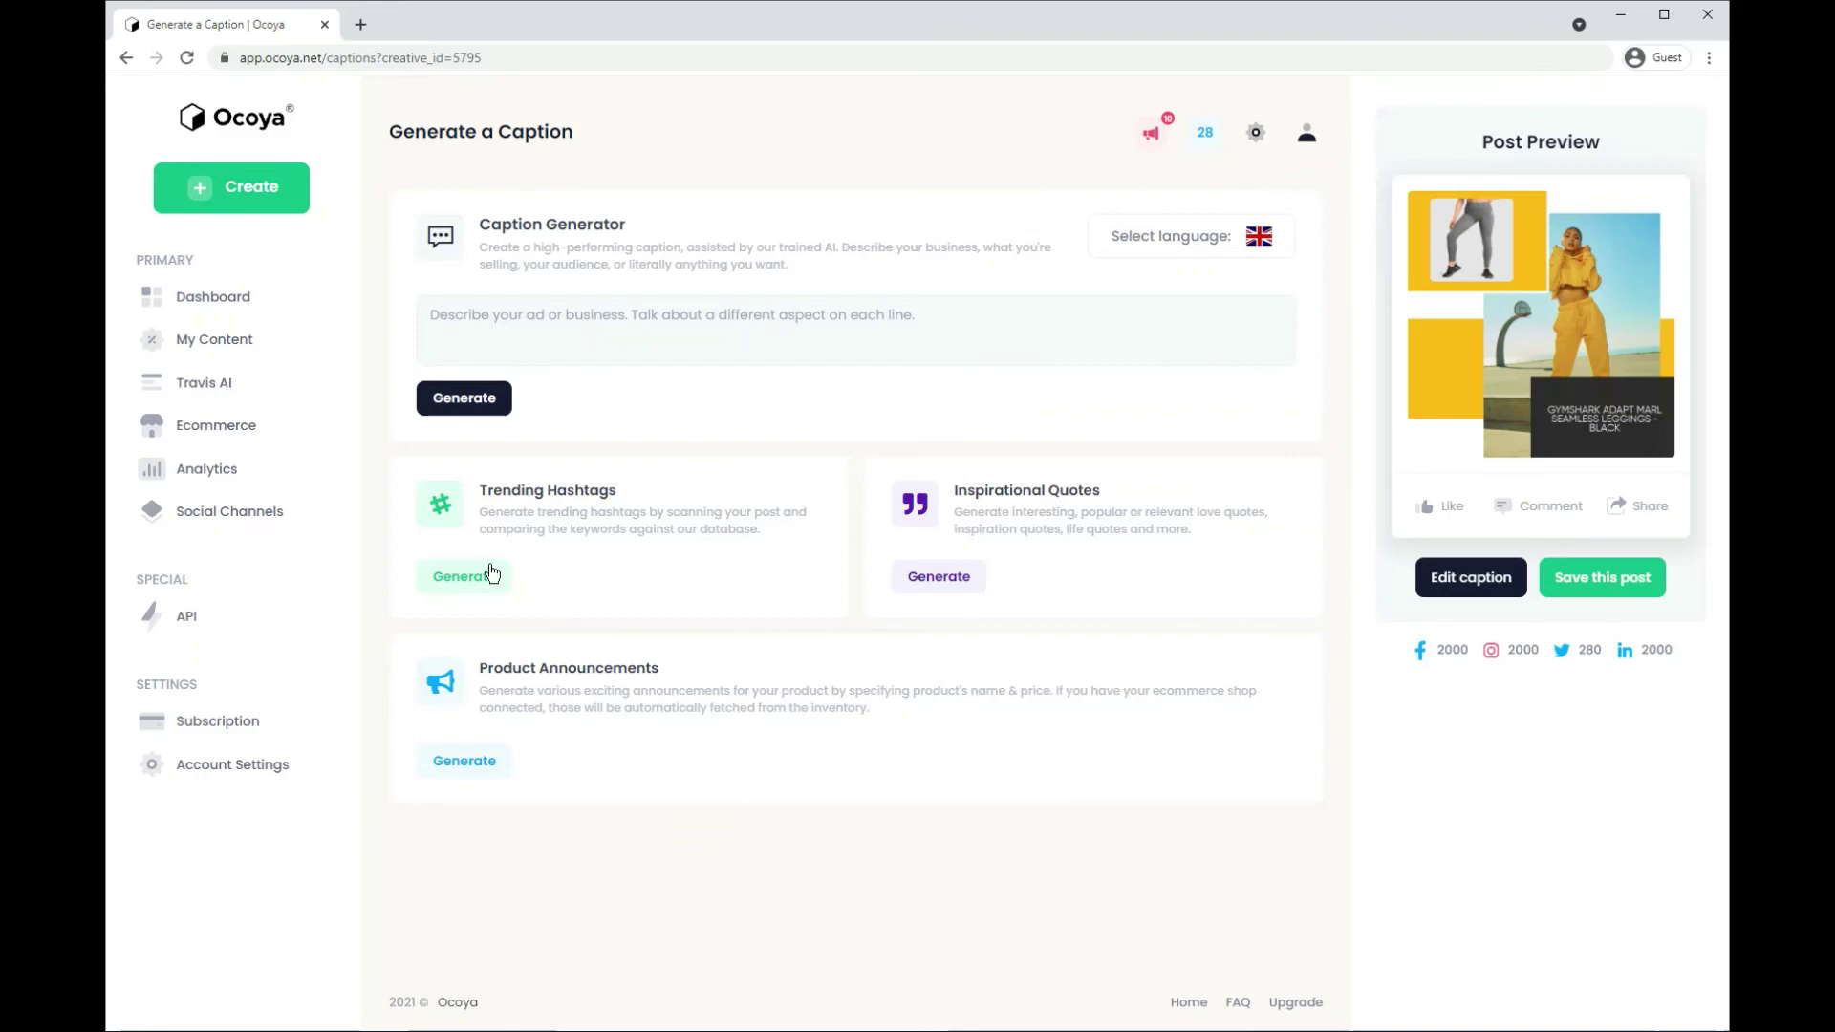
Step: Generate extra product announcement captions and apply the JUST LANDED one to the leggings post
{"action": "left_click", "coordinate": [464, 761]}
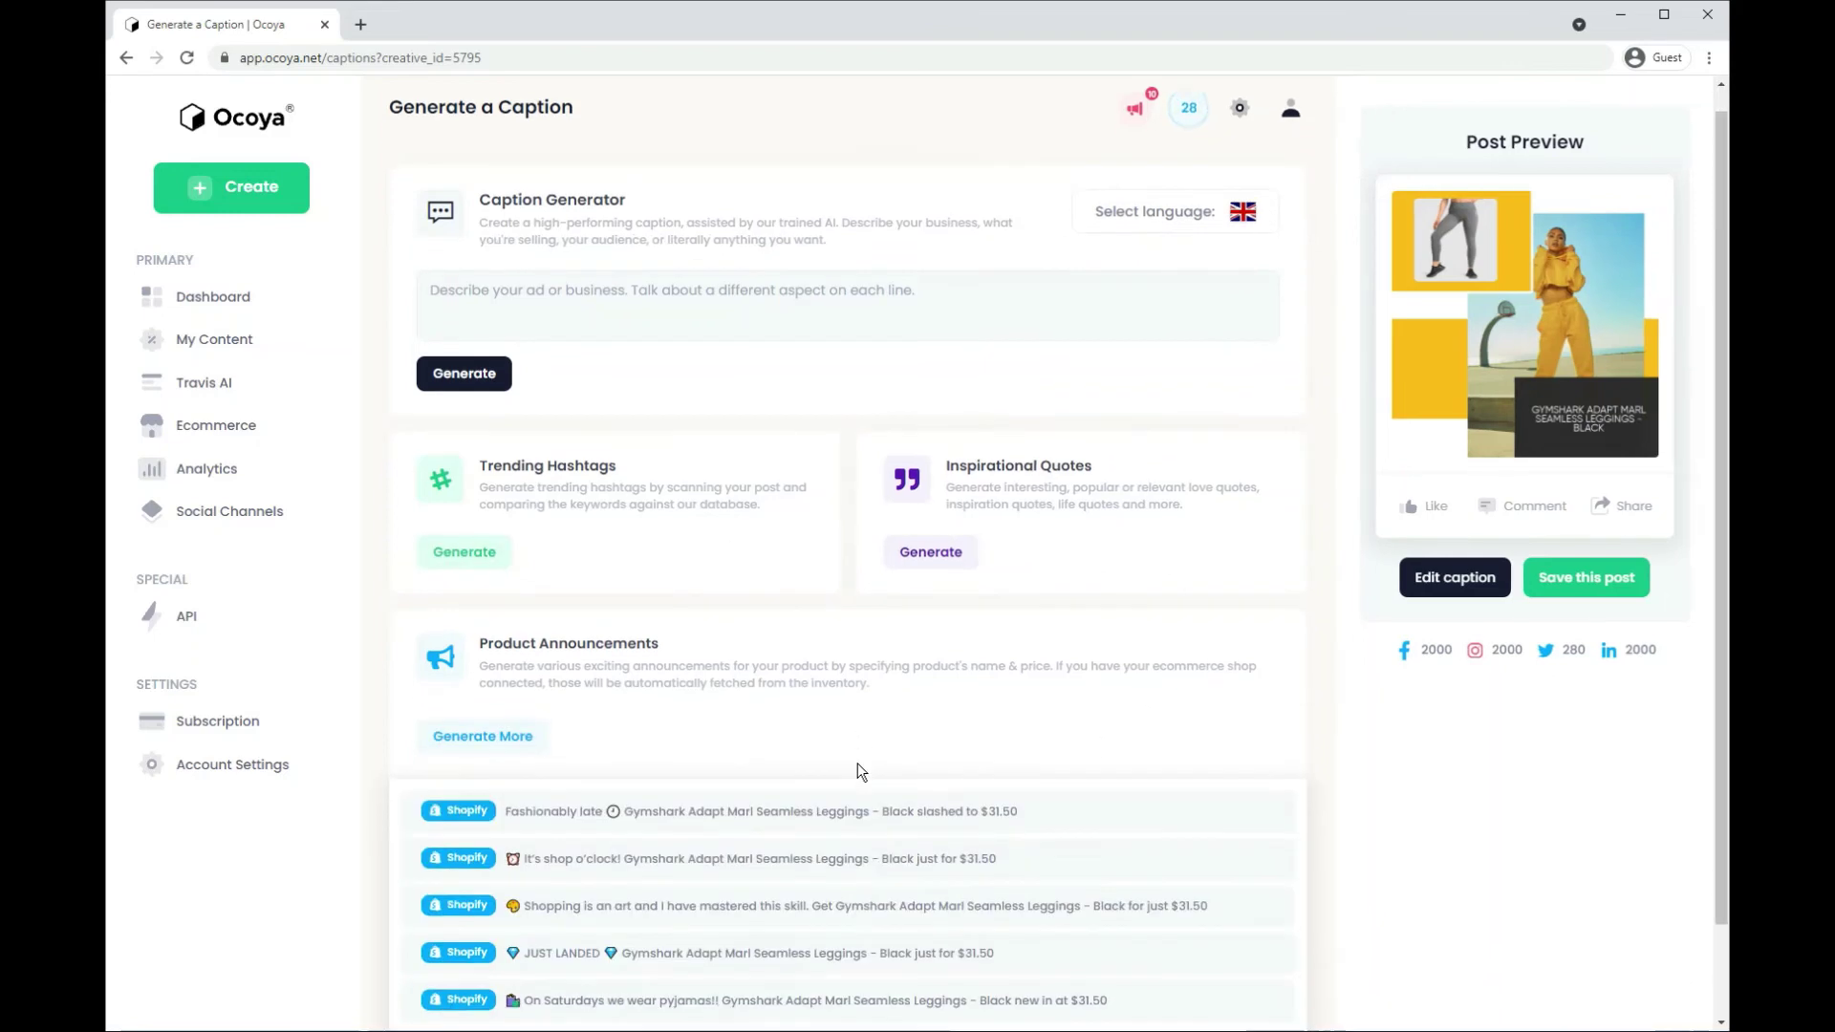
{"action": "scroll", "coordinate": [857, 763], "scroll_direction": "down", "scroll_amount": 1}
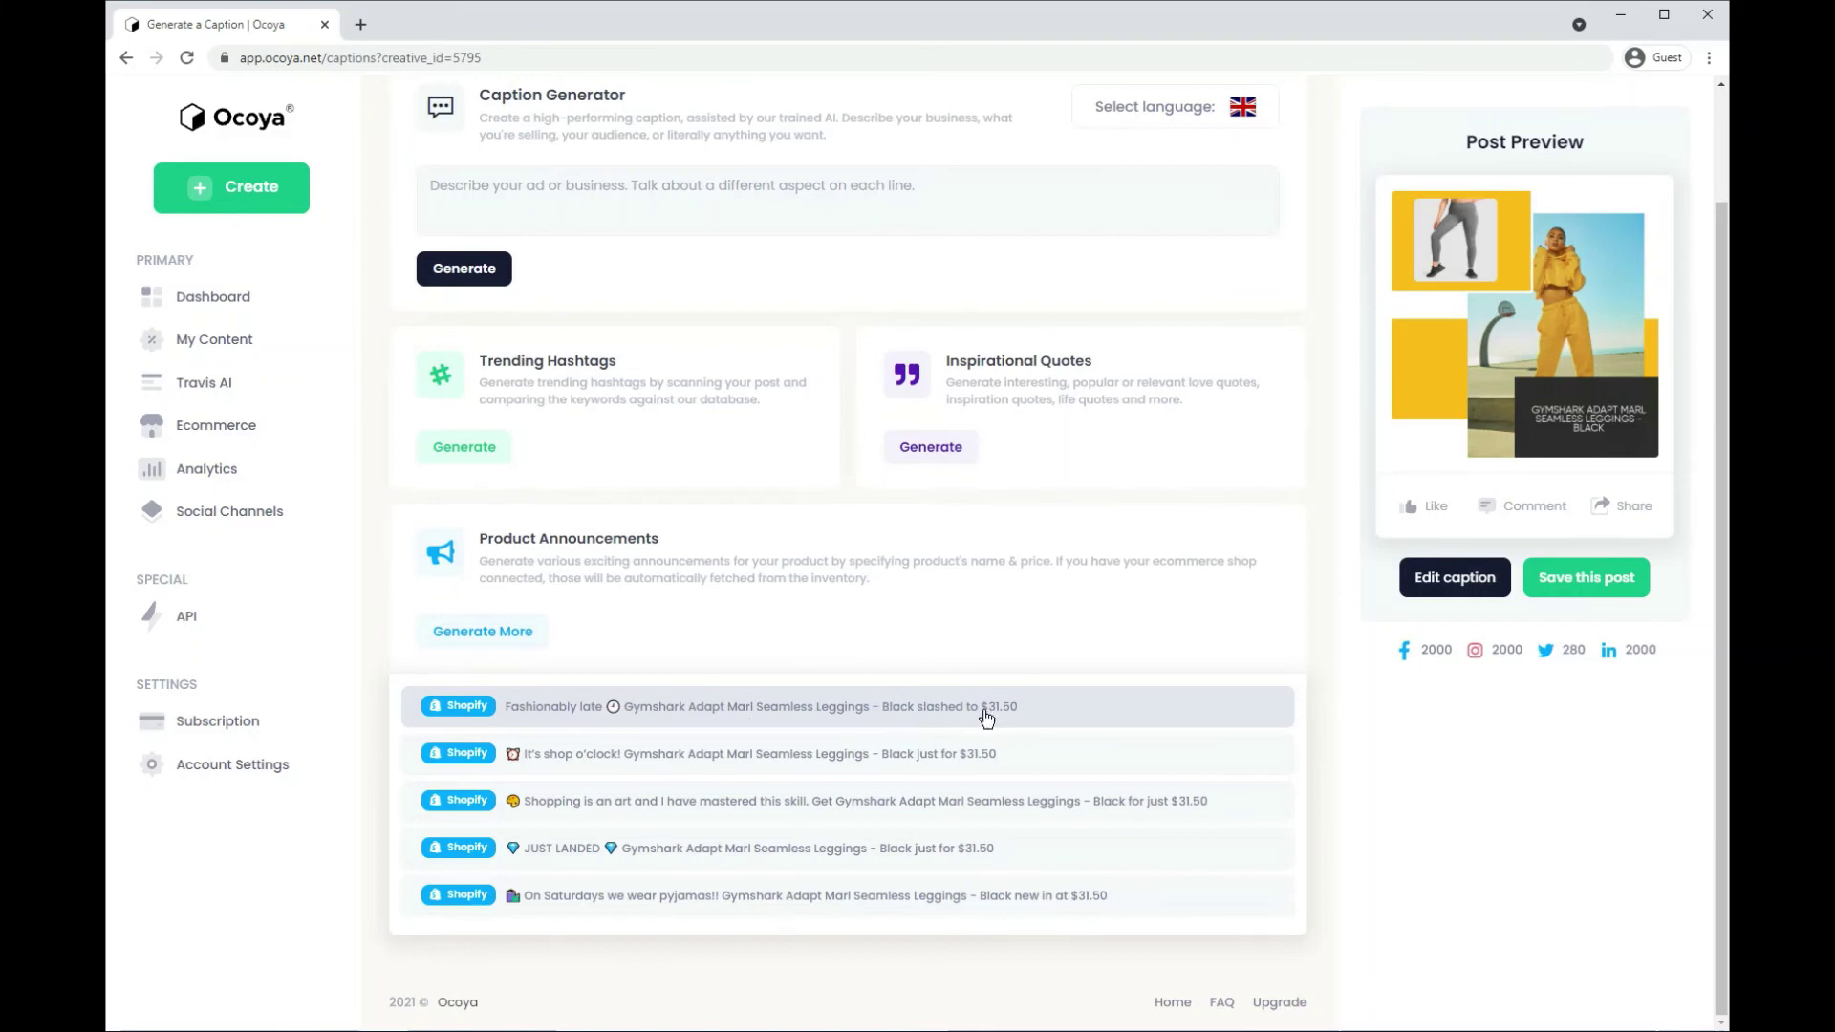
{"action": "left_click", "coordinate": [520, 639]}
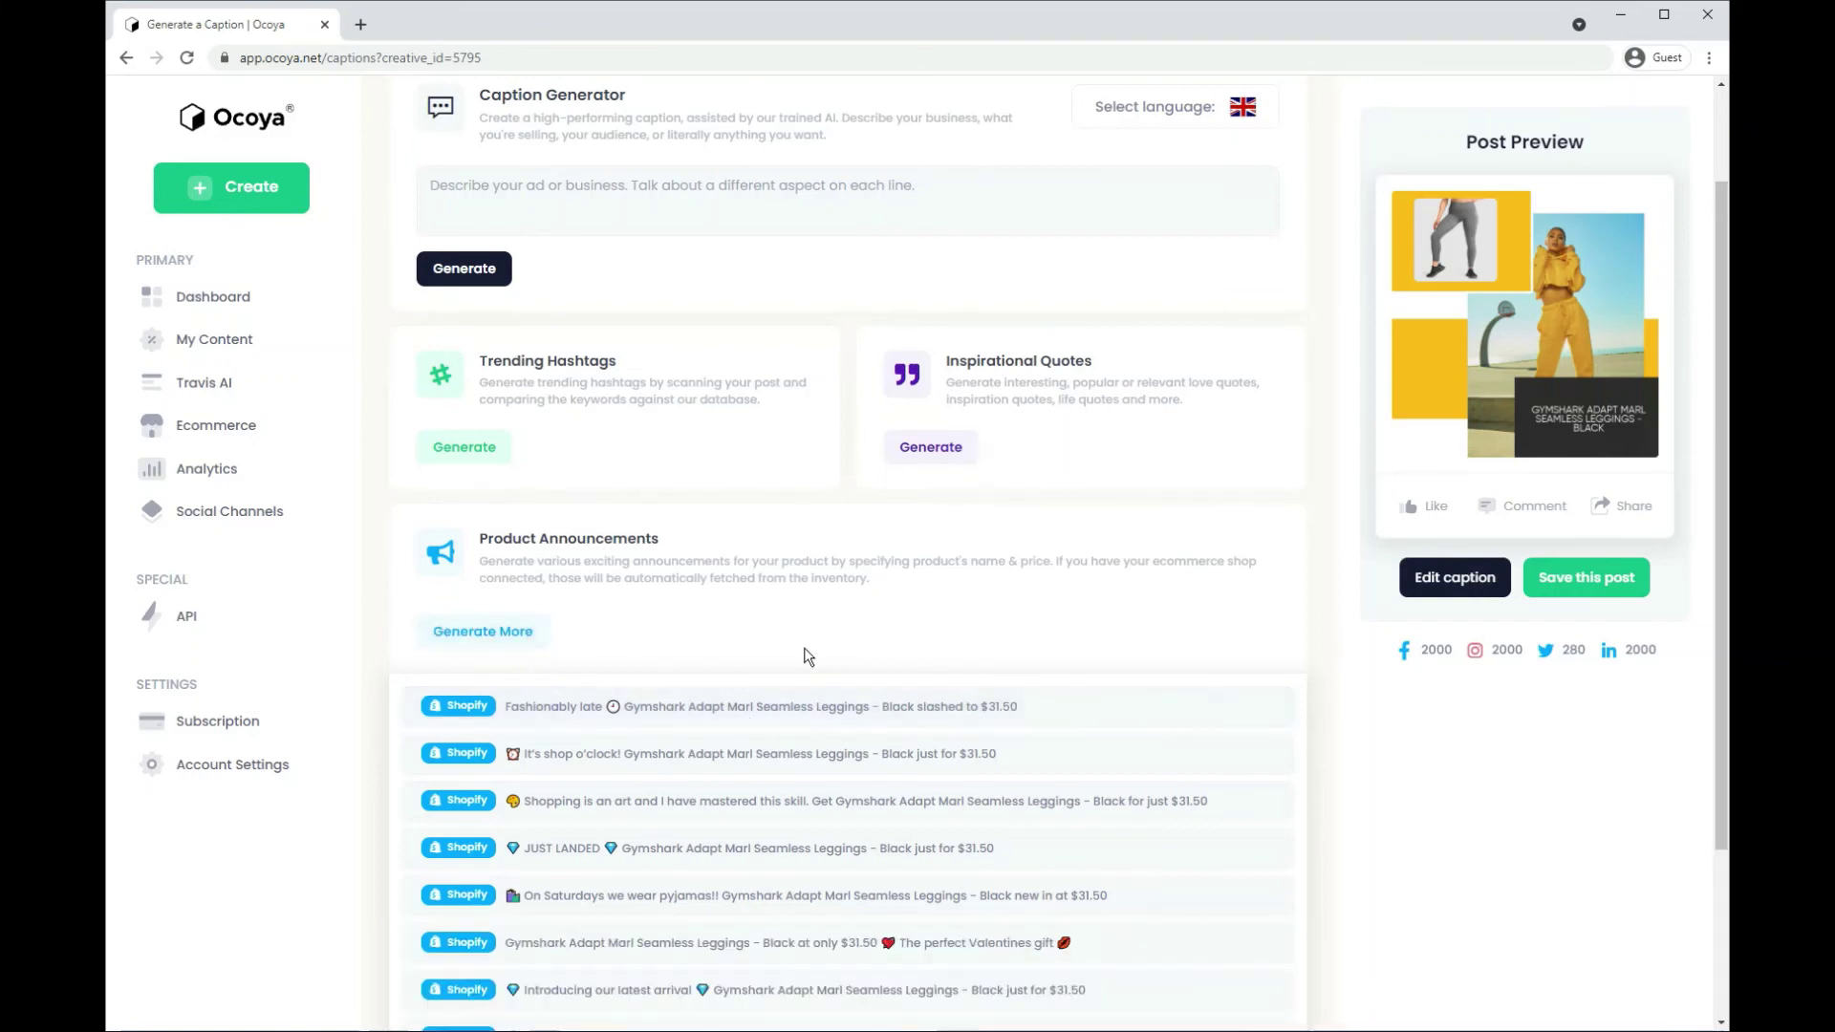
{"action": "scroll", "coordinate": [806, 655], "scroll_direction": "down", "scroll_amount": 2}
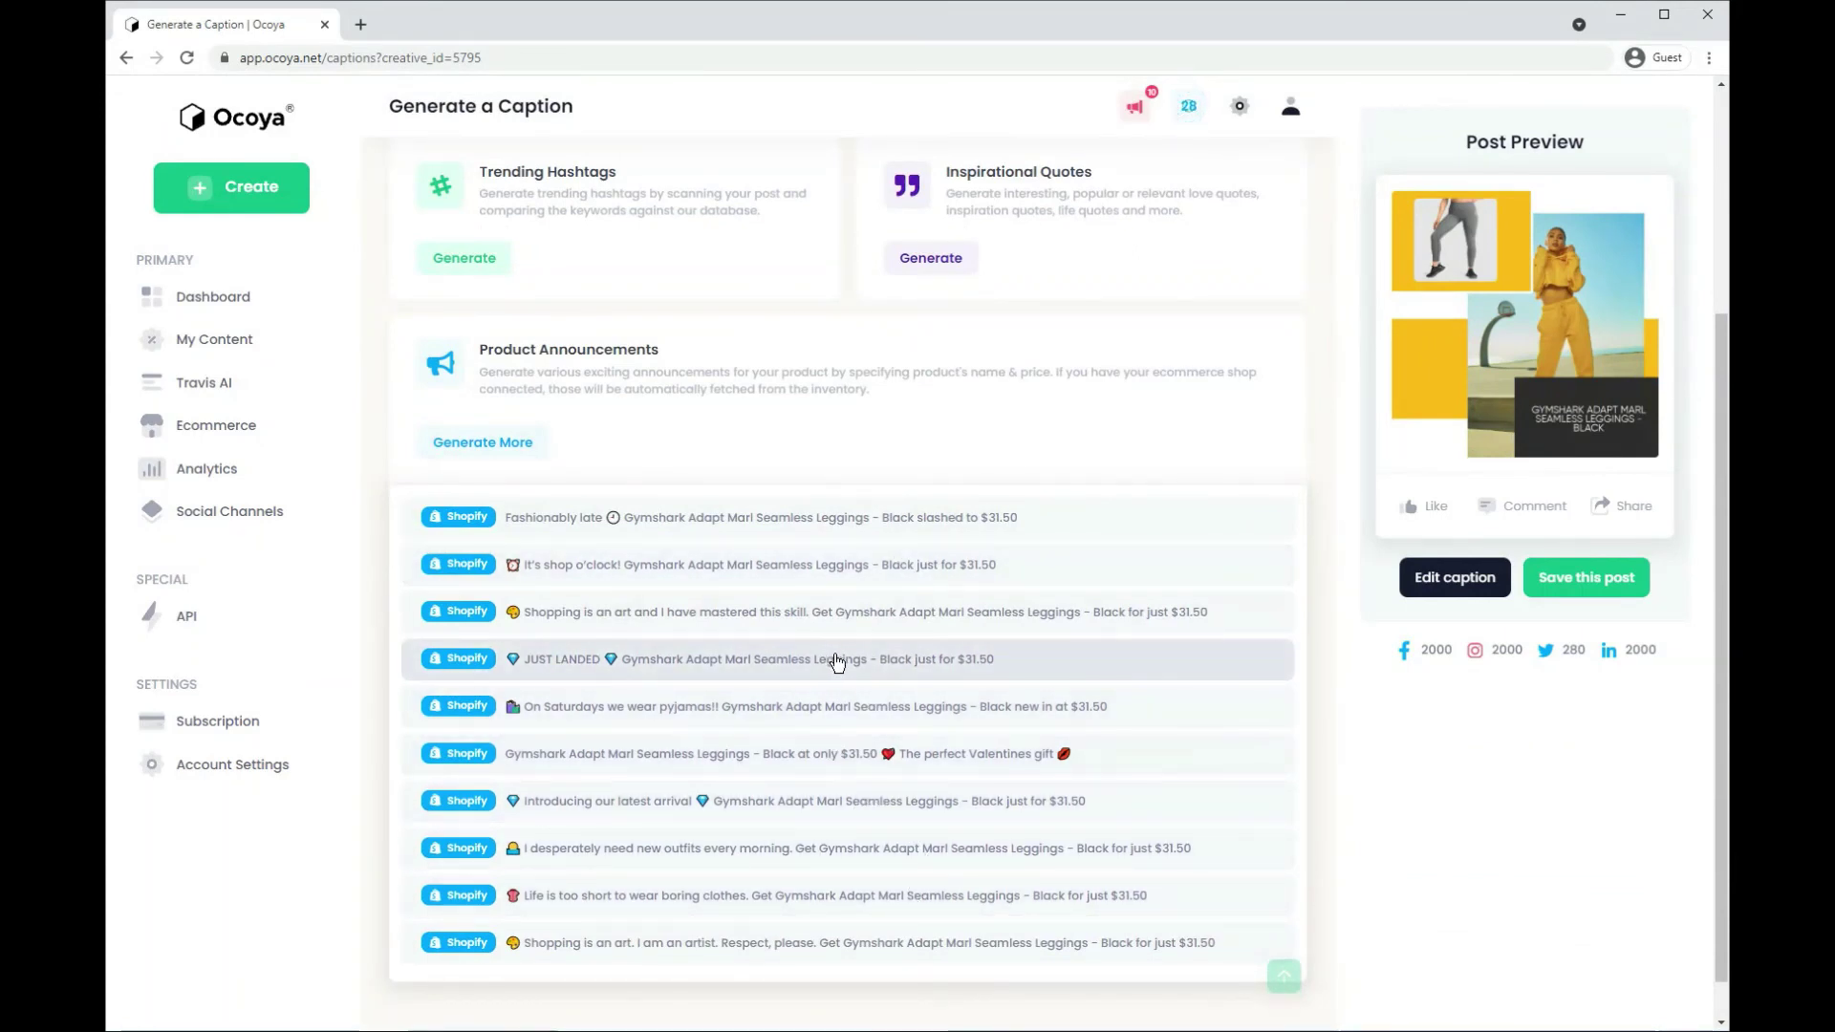
{"action": "left_click", "coordinate": [839, 661]}
Step: Save the captioned leggings post to My Content
{"action": "scroll", "coordinate": [1252, 503], "scroll_direction": "up", "scroll_amount": 3}
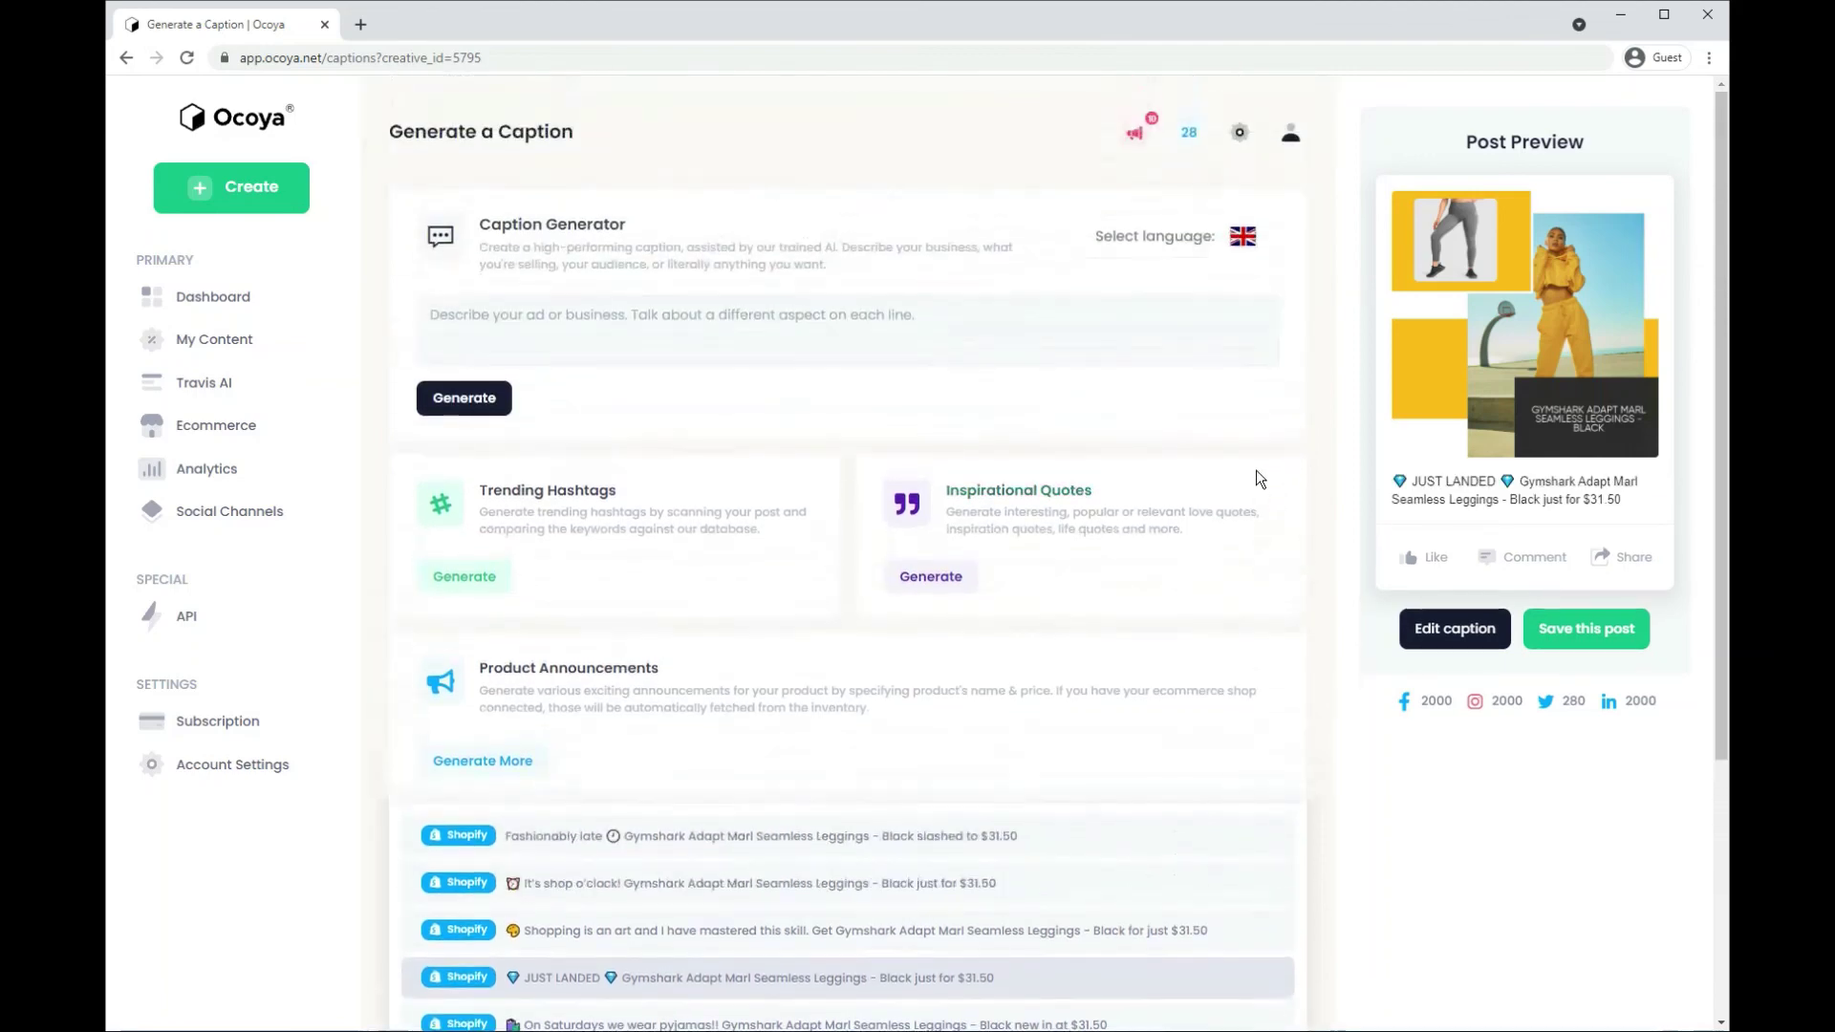
{"action": "left_click", "coordinate": [1587, 631]}
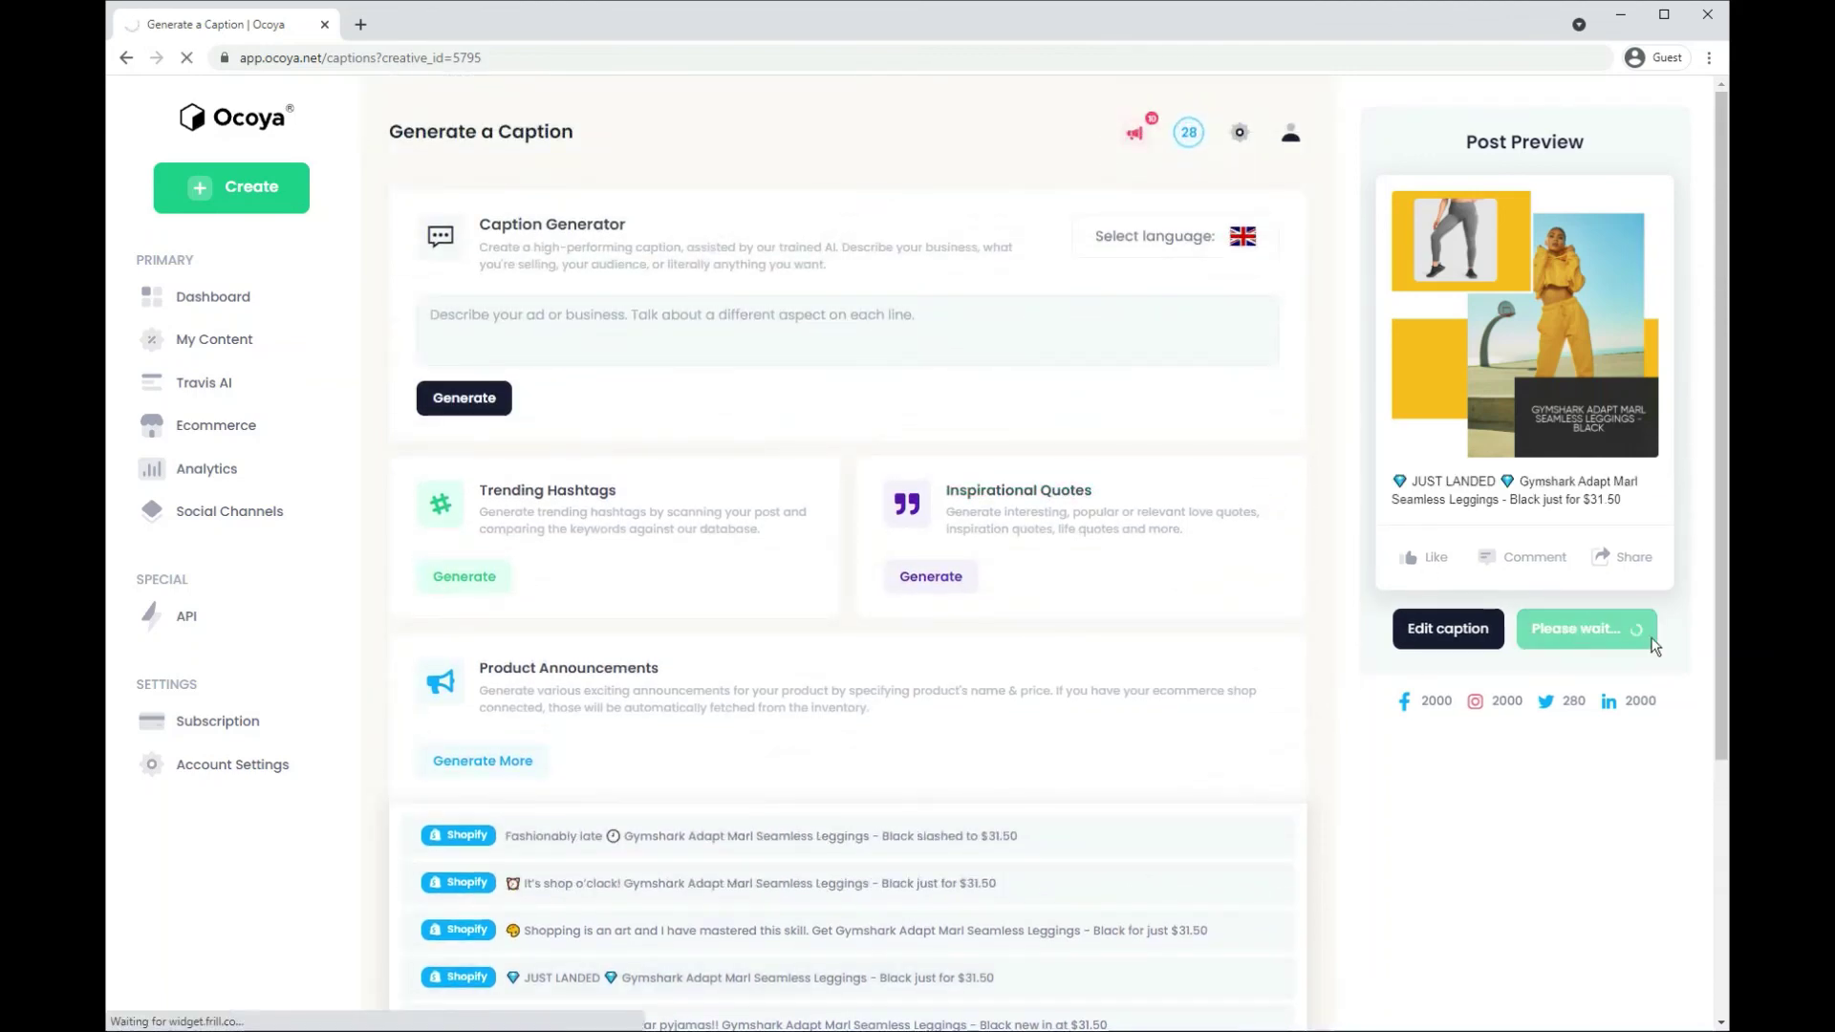
{"action": "scroll", "coordinate": [765, 364], "scroll_direction": "down", "scroll_amount": 2}
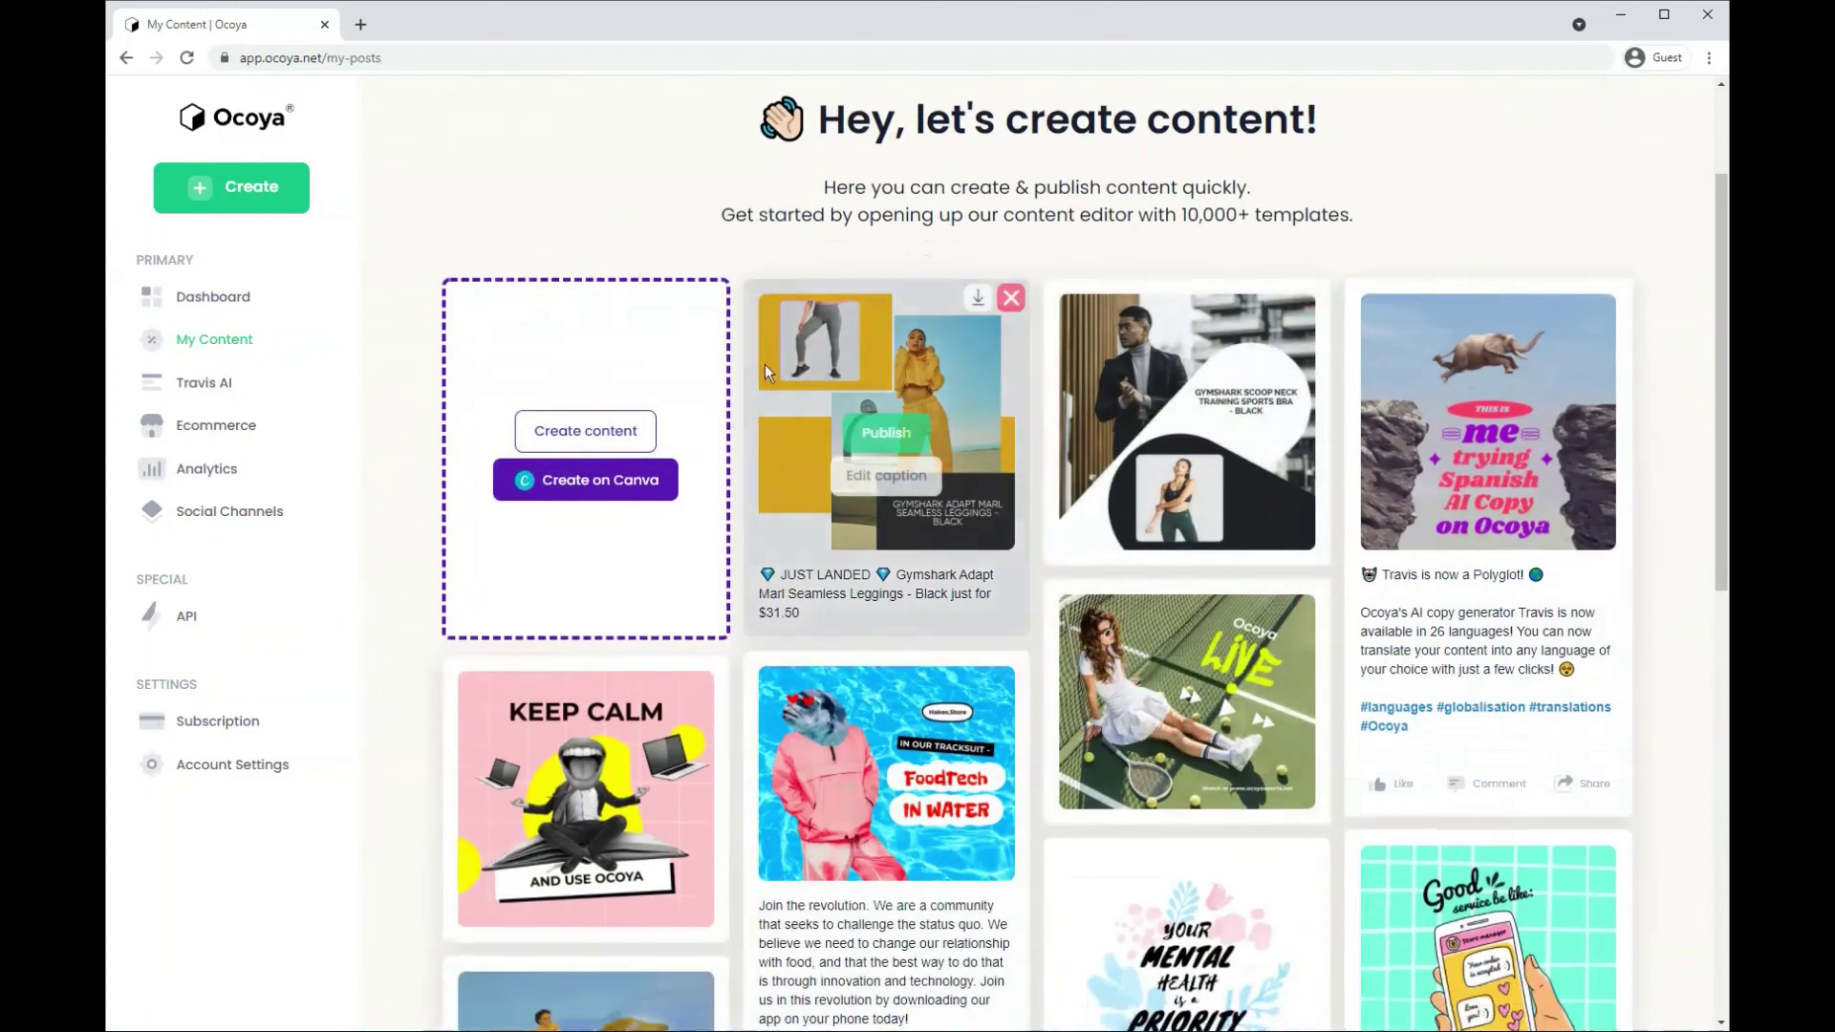